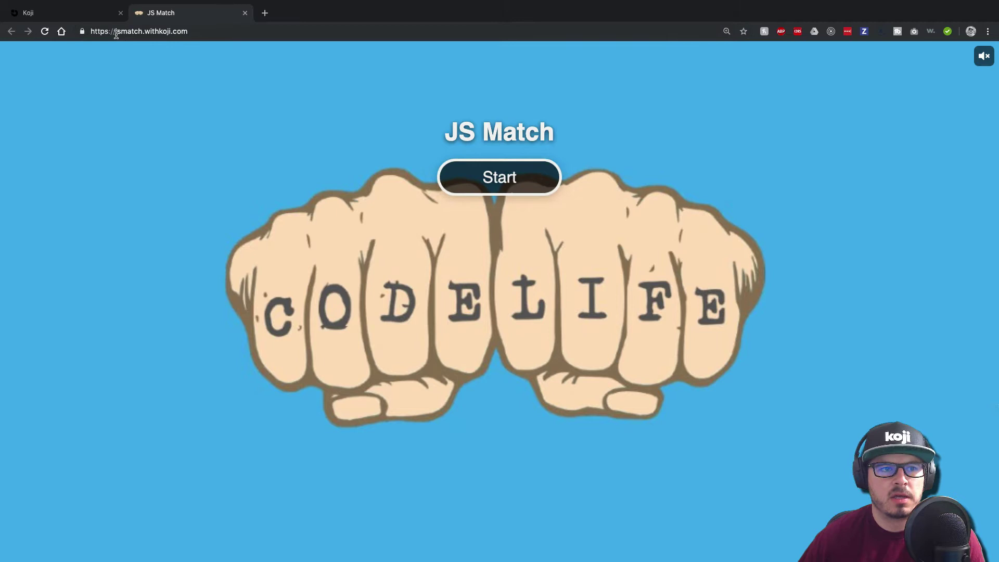
# - Start a new game of JS Match from its title screen at jsmatch.withkoji.com
pyautogui.moveTo(116, 32); pyautogui.dragTo(164, 48)
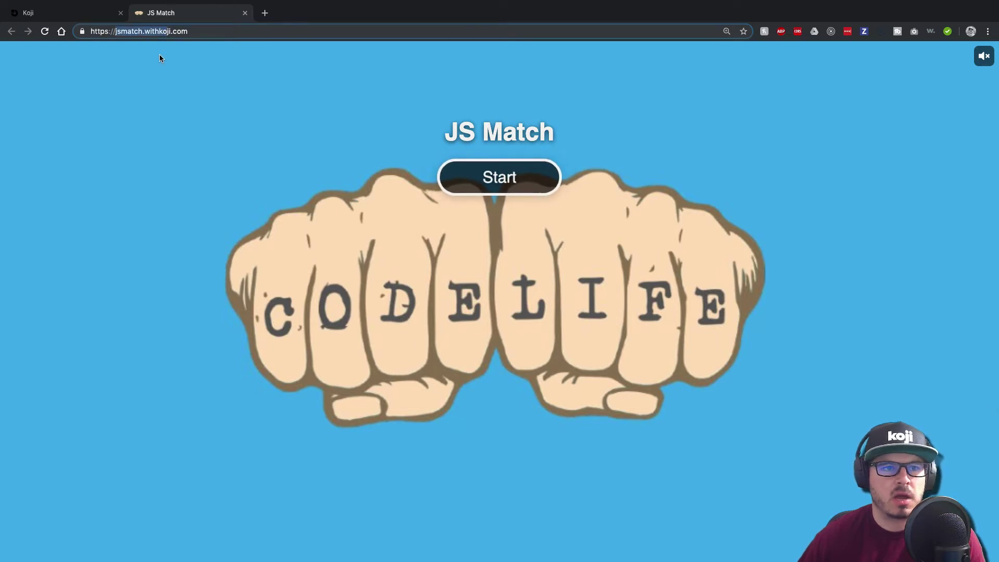
pyautogui.click(302, 116)
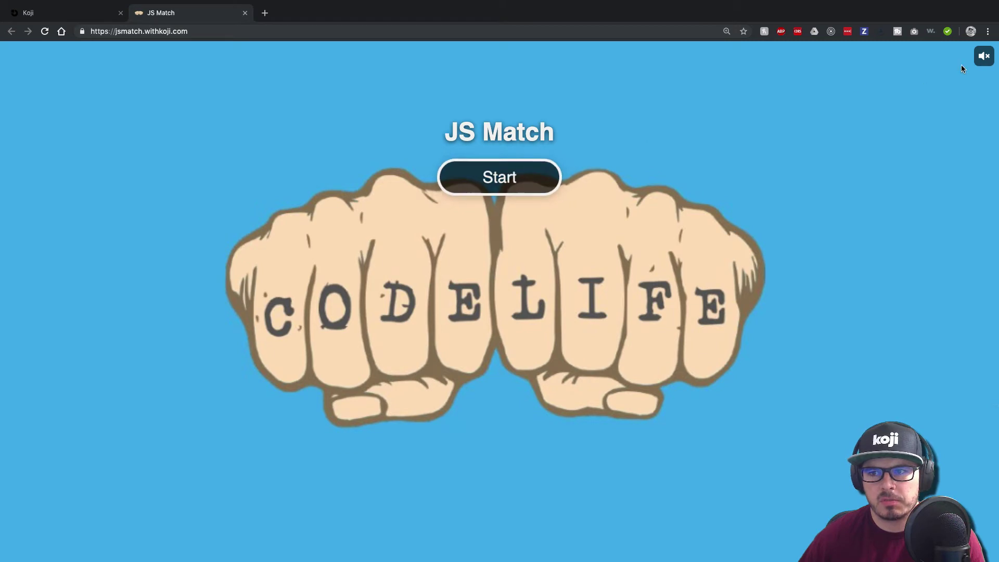
pyautogui.click(983, 55)
pyautogui.click(513, 186)
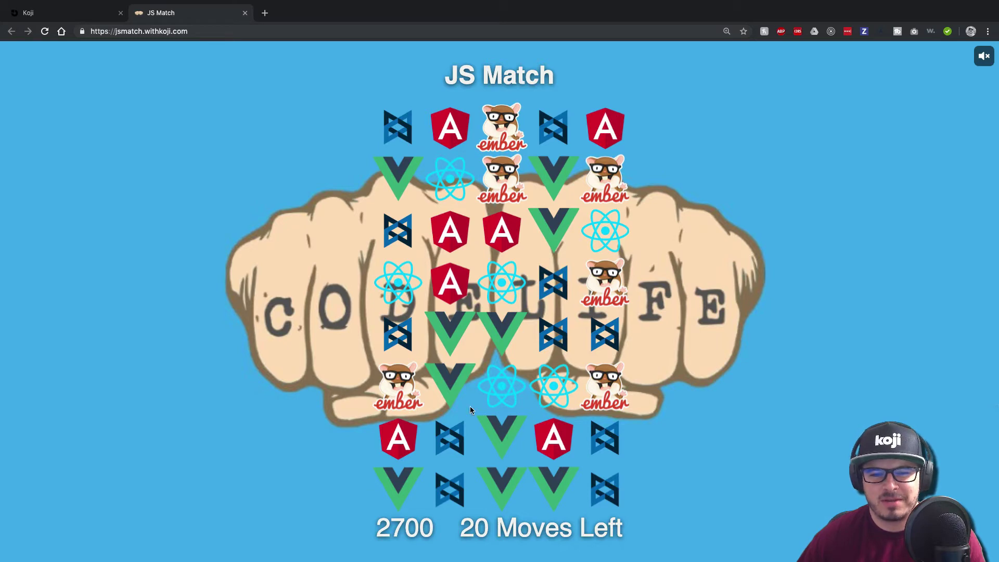
# - Complete a column of Vue tiles and a row of React tiles in the sixth row, turning the game sound on between moves
pyautogui.click(493, 389)
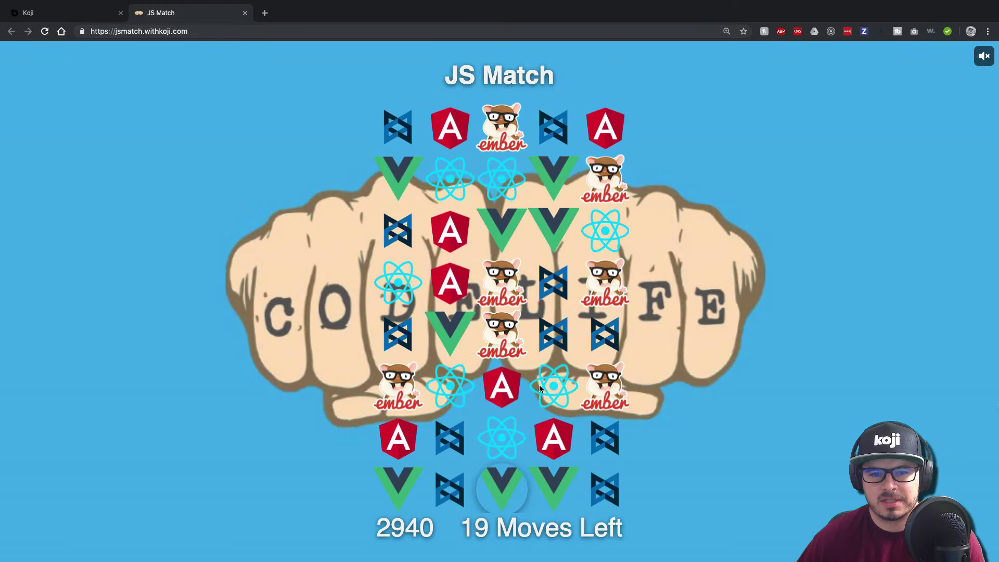
pyautogui.click(982, 57)
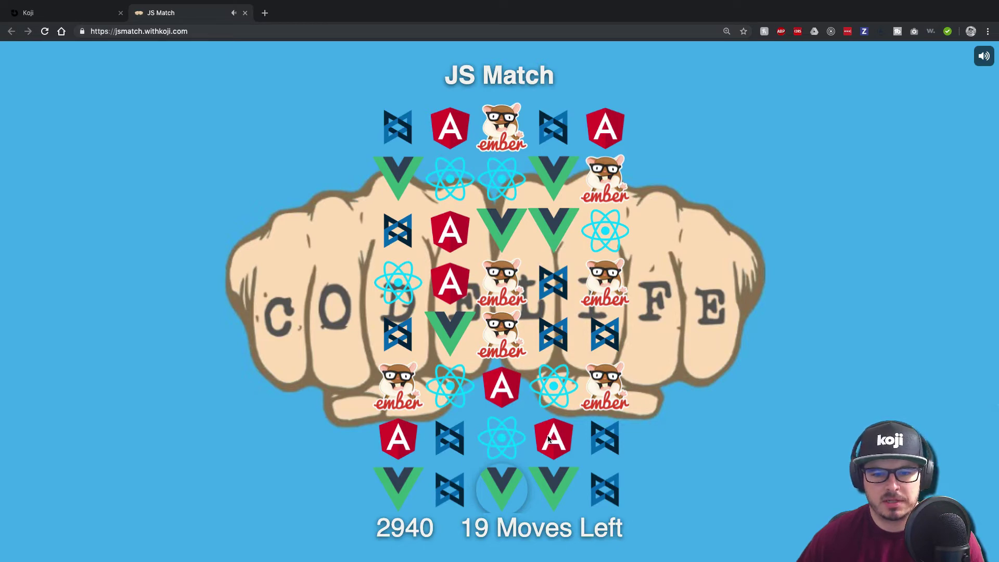
pyautogui.click(499, 395)
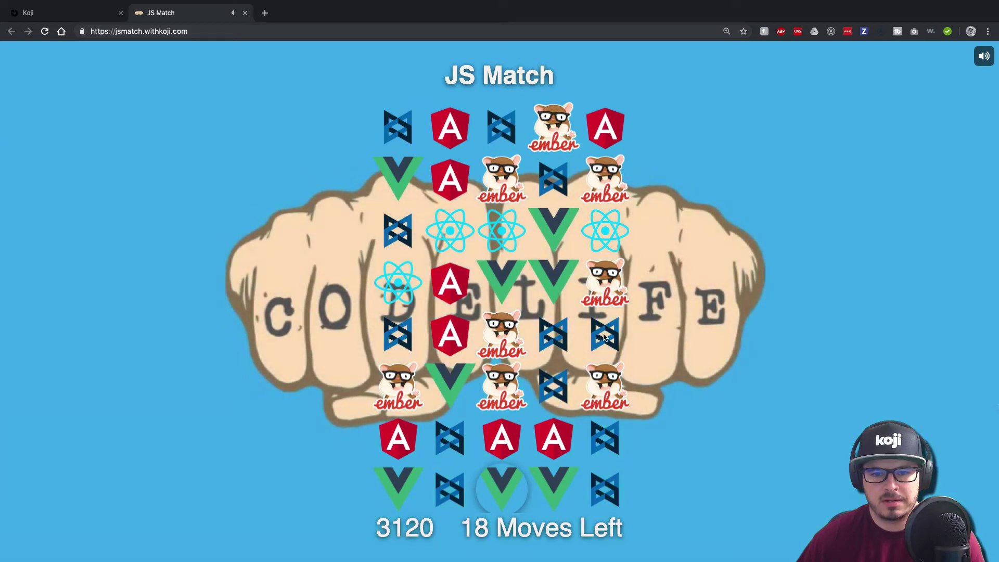
# - Match the second-column Angular tiles and the third-row React tiles by vertical swaps, and mute the game
pyautogui.click(447, 174)
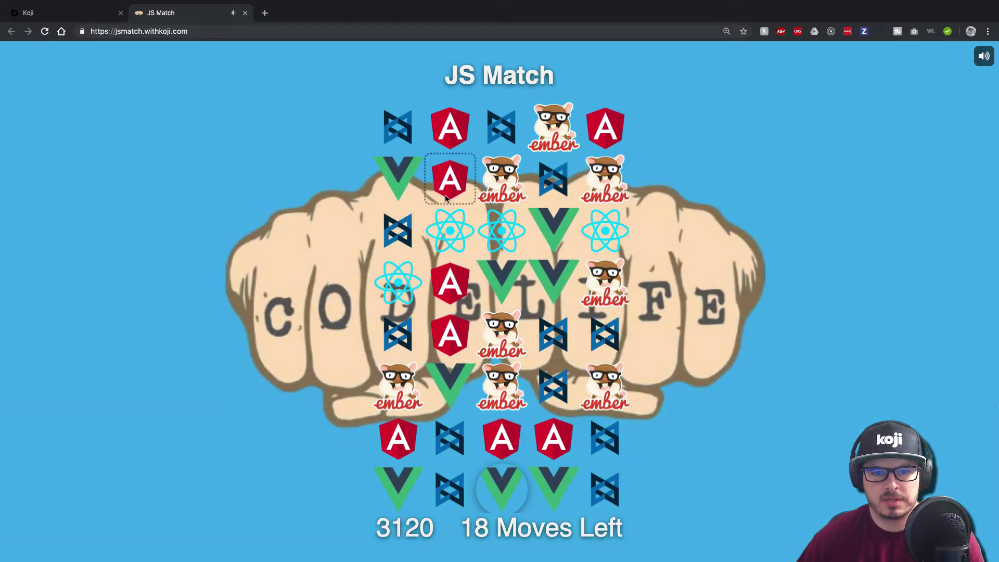
pyautogui.click(445, 227)
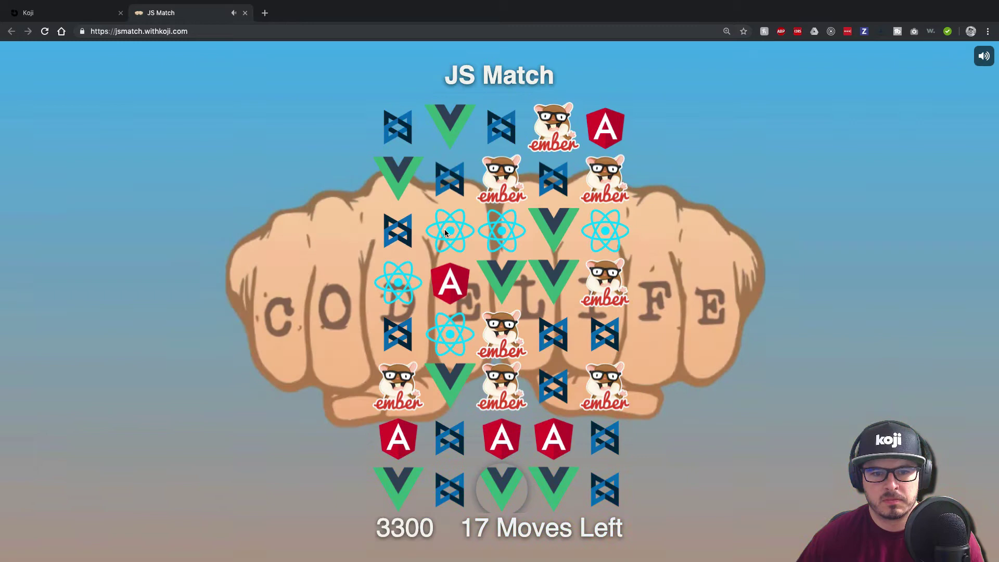
pyautogui.click(407, 291)
pyautogui.click(409, 240)
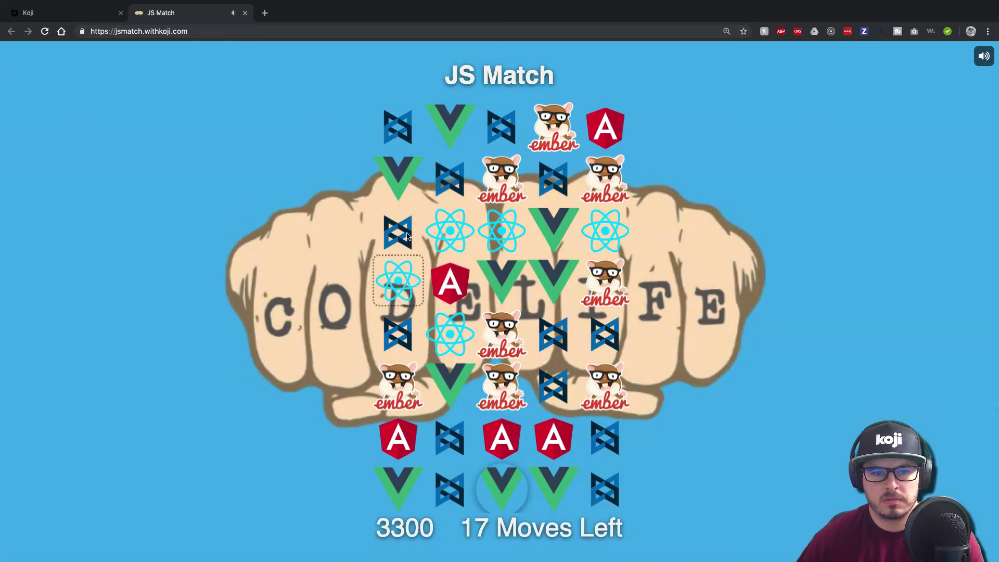
pyautogui.click(983, 56)
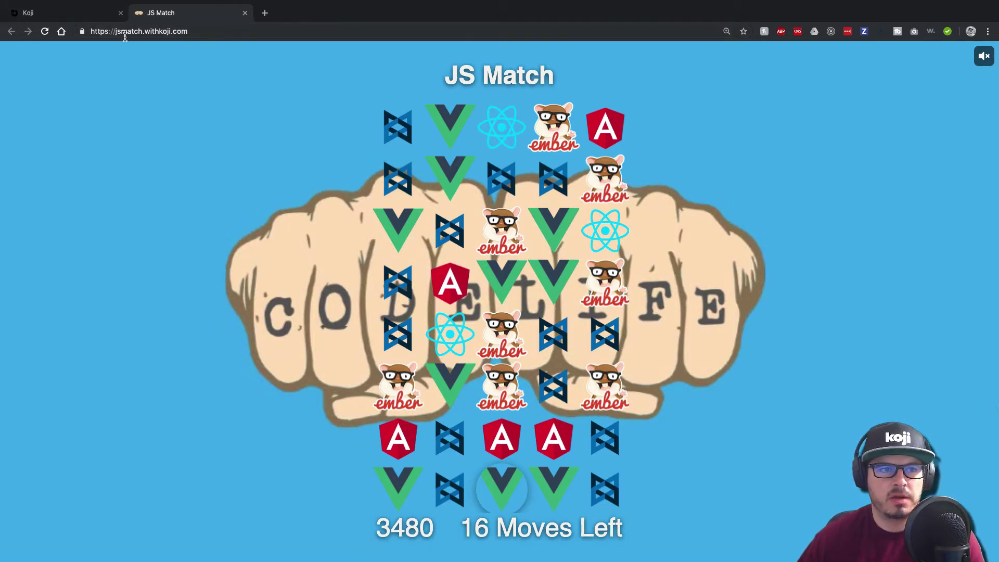
# - Switch to the Koji site and open its template library
pyautogui.click(66, 16)
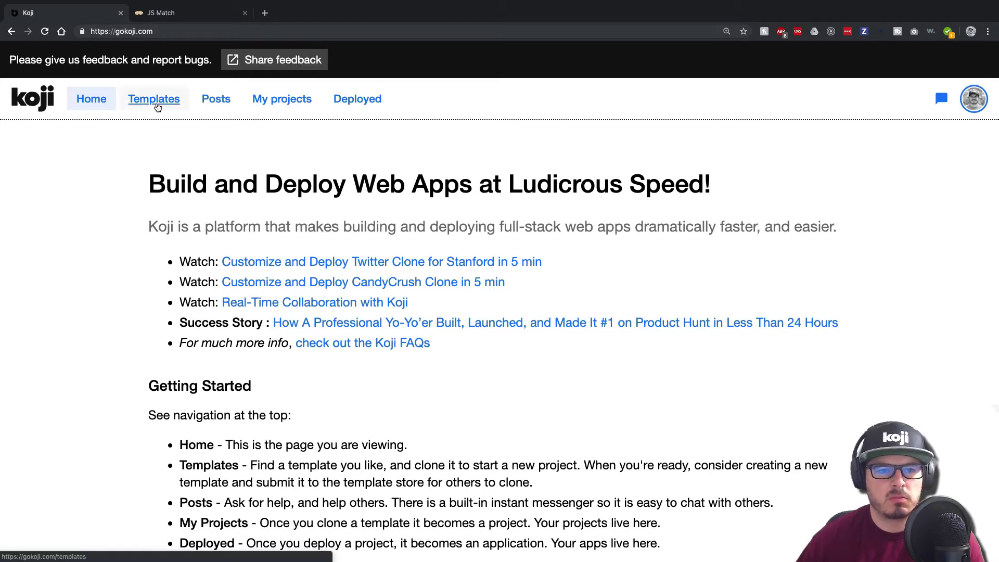
pyautogui.click(974, 99)
pyautogui.click(908, 247)
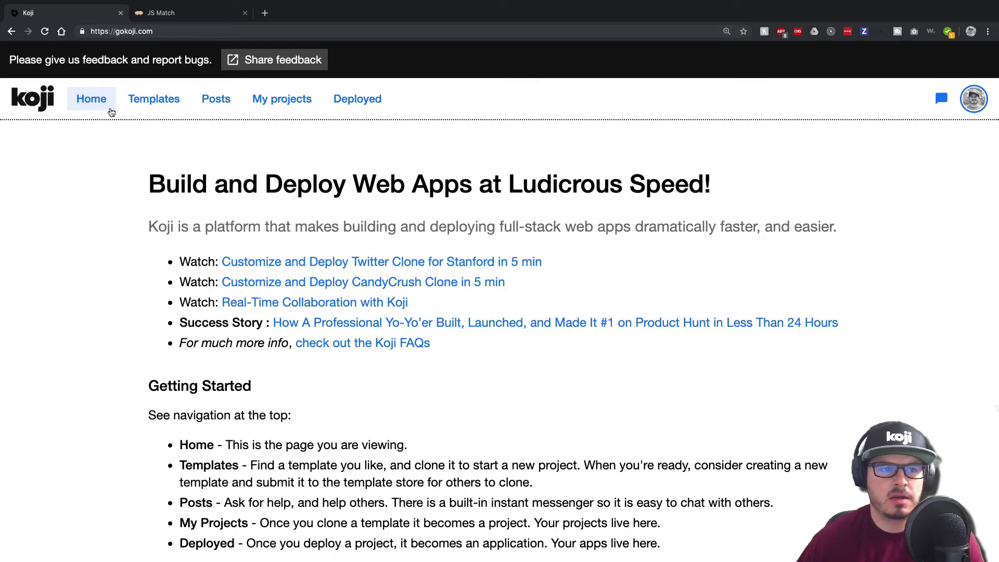
pyautogui.click(145, 106)
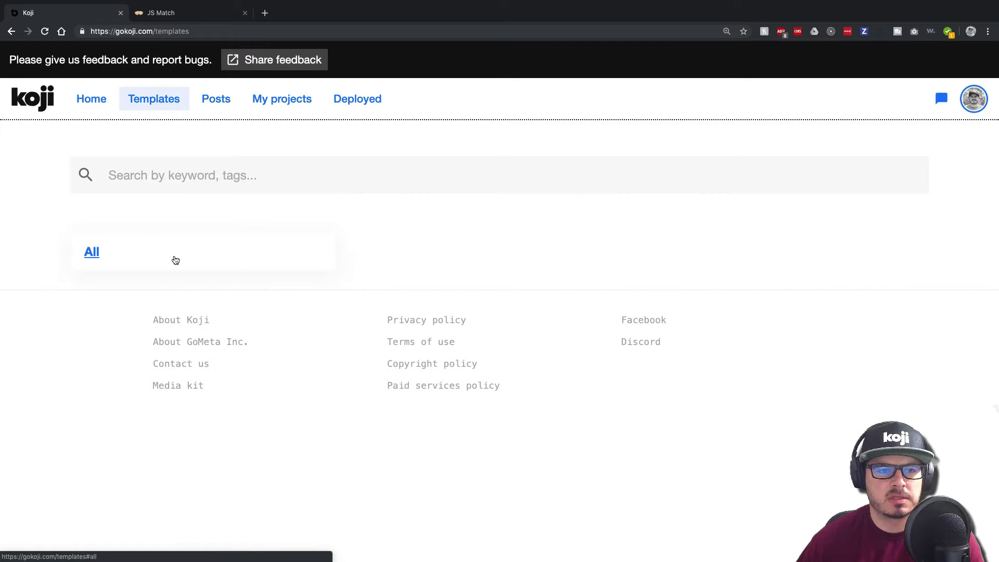
# - Look through the available Koji templates, including the games, app scaffolds and the list and blog templates
pyautogui.scroll(-7, 627, 347)
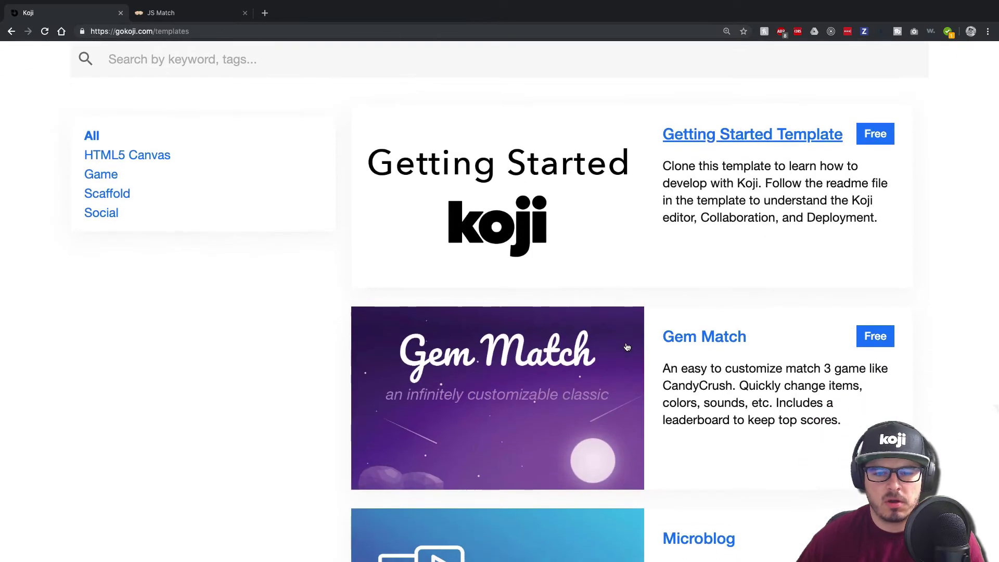
pyautogui.scroll(-10, 627, 347)
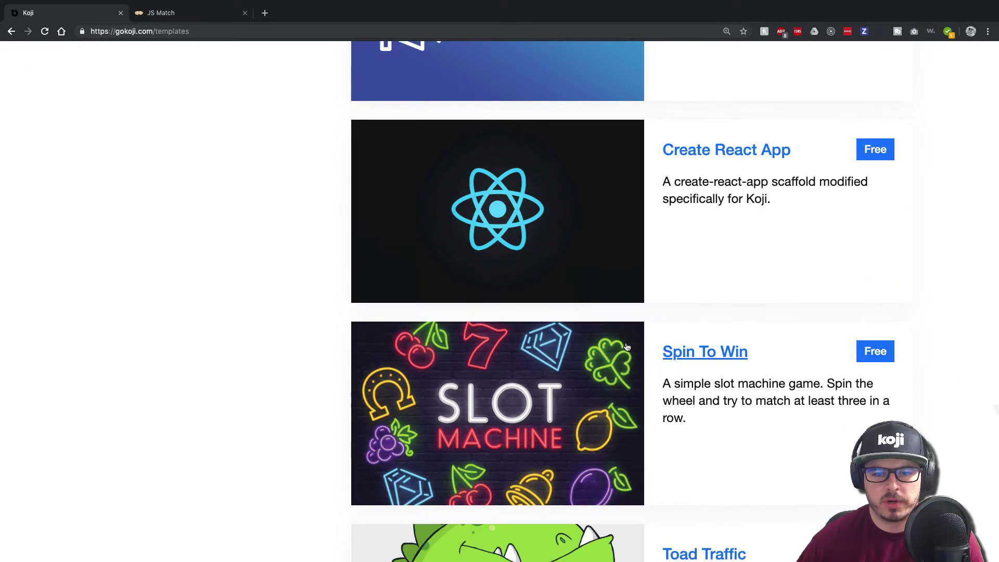
pyautogui.scroll(-7, 627, 347)
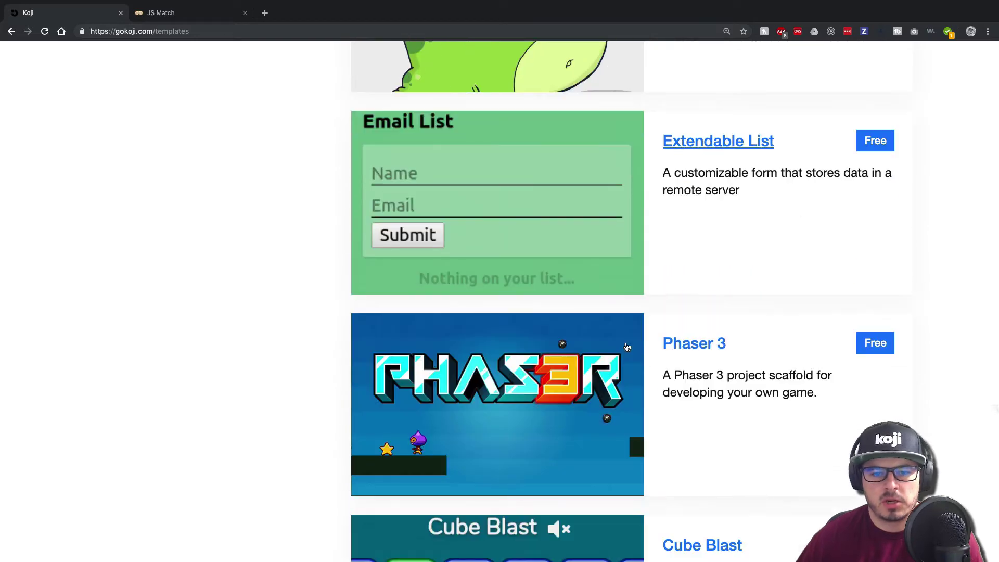
pyautogui.scroll(-5, 627, 347)
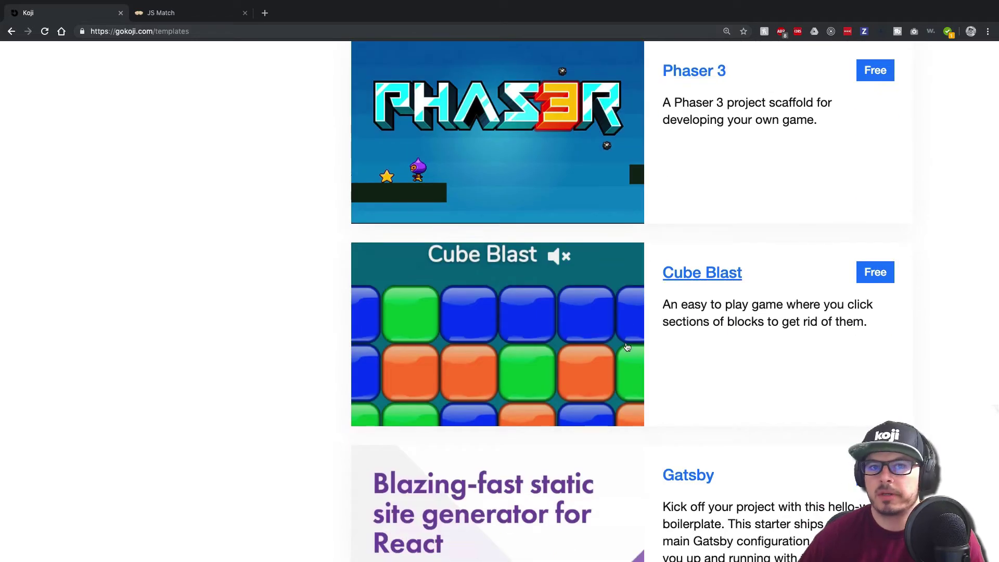
pyautogui.scroll(-8, 627, 347)
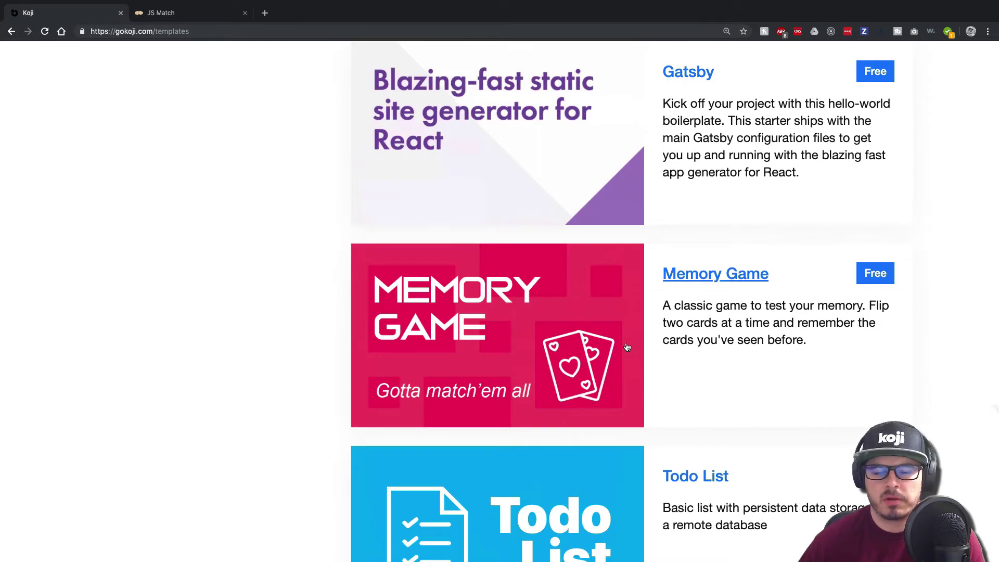
pyautogui.scroll(-9, 626, 347)
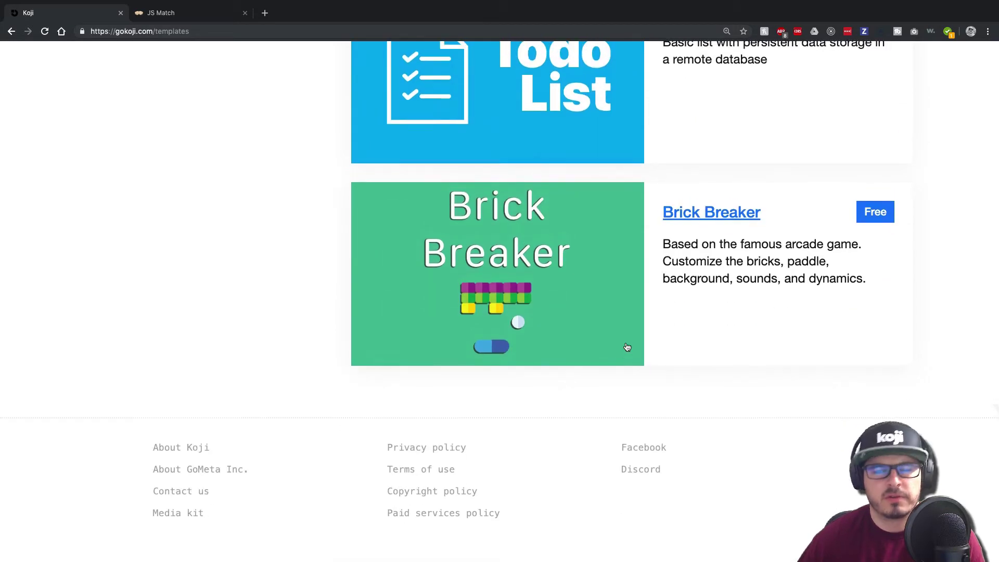
pyautogui.scroll(15, 627, 347)
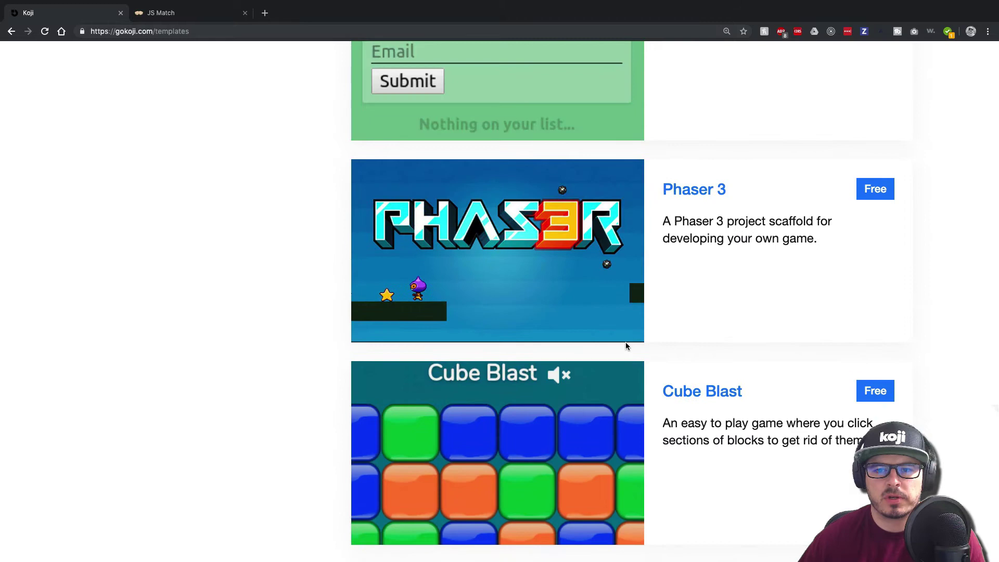
pyautogui.scroll(-5, 627, 347)
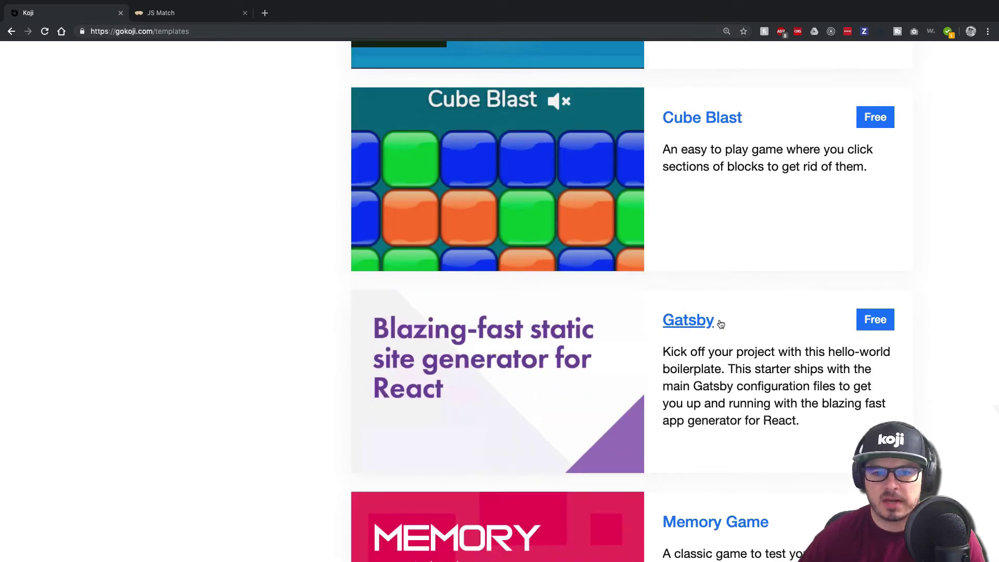
pyautogui.scroll(6, 720, 324)
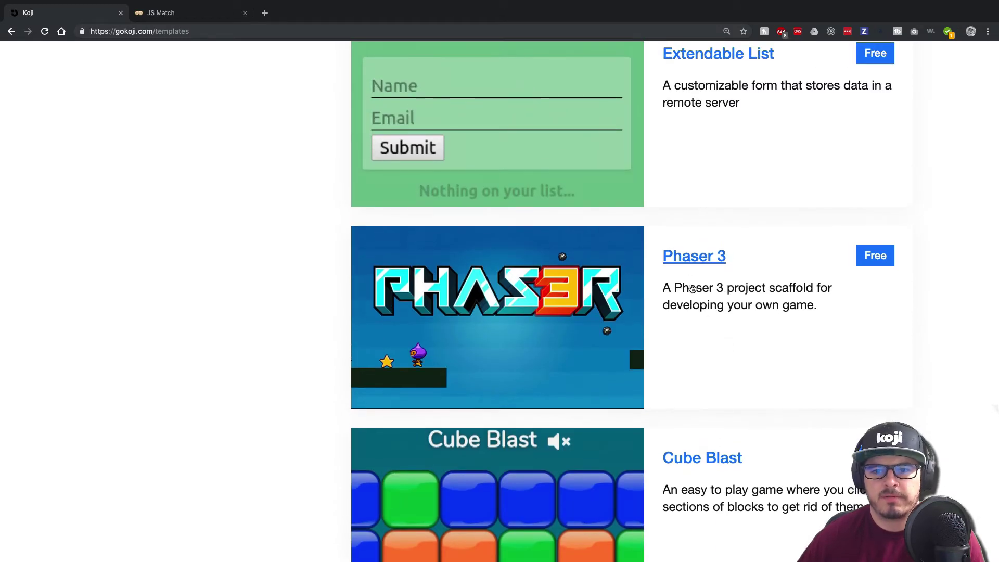
pyautogui.scroll(2, 687, 313)
pyautogui.scroll(5, 611, 406)
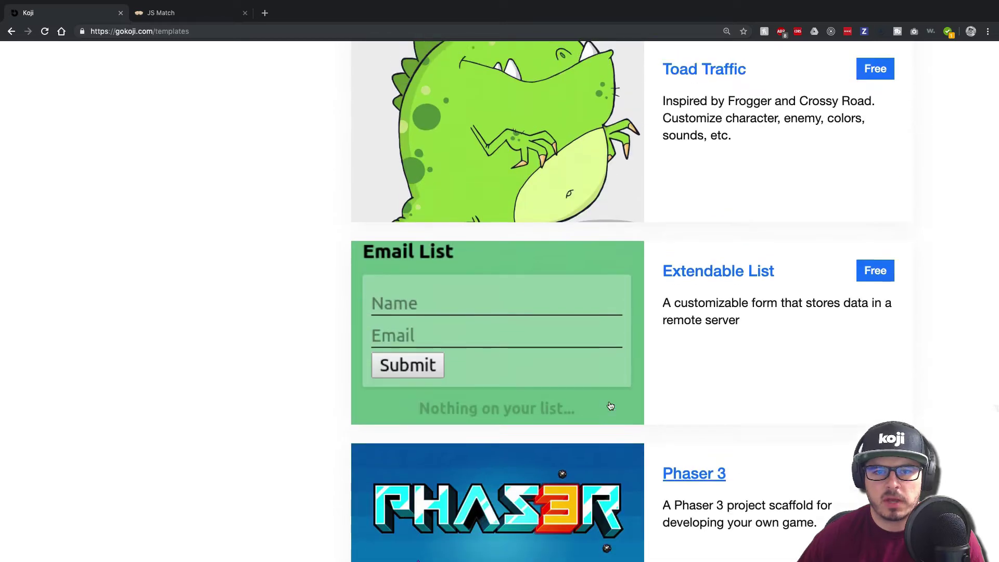
pyautogui.scroll(9, 610, 406)
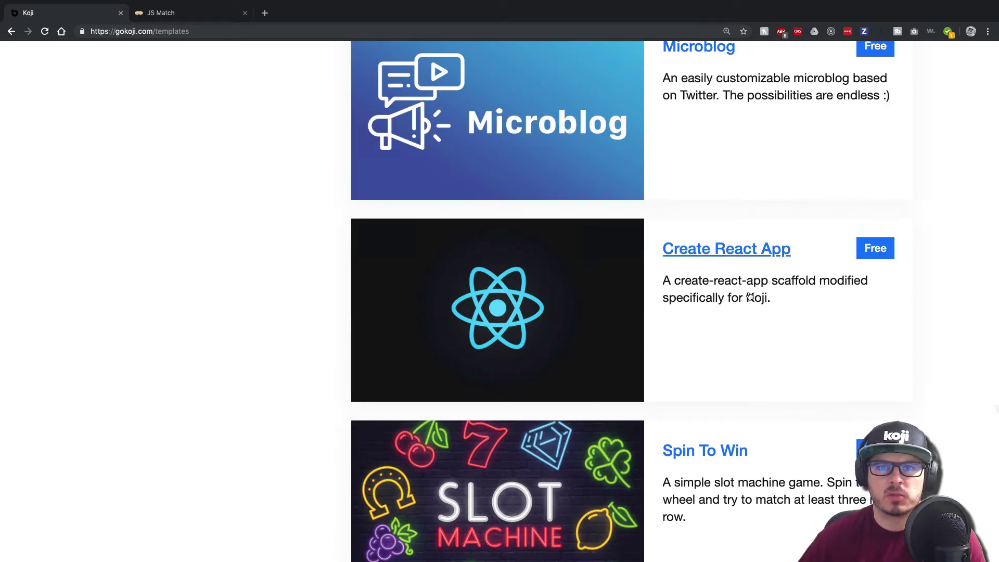
pyautogui.scroll(2, 750, 296)
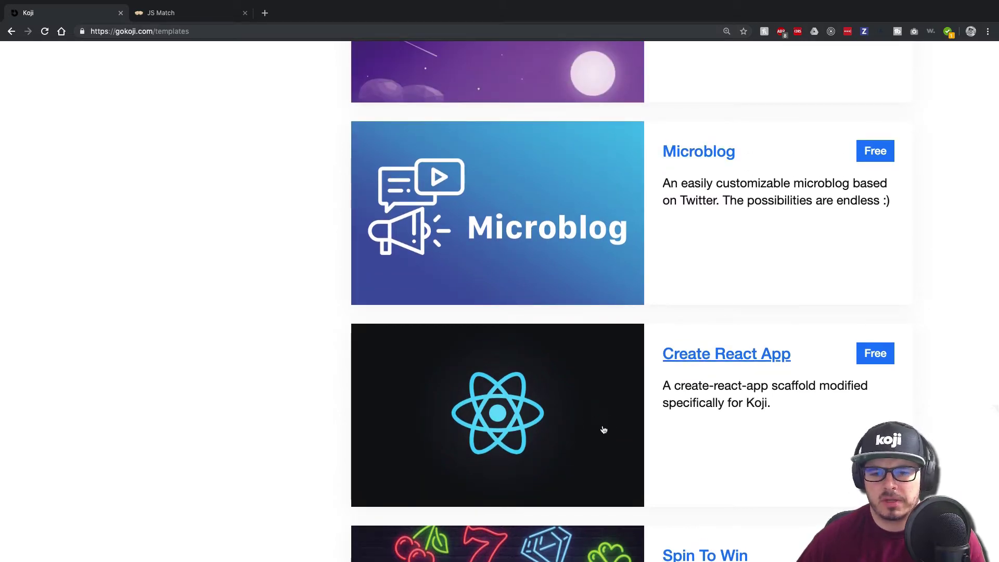
pyautogui.scroll(7, 603, 429)
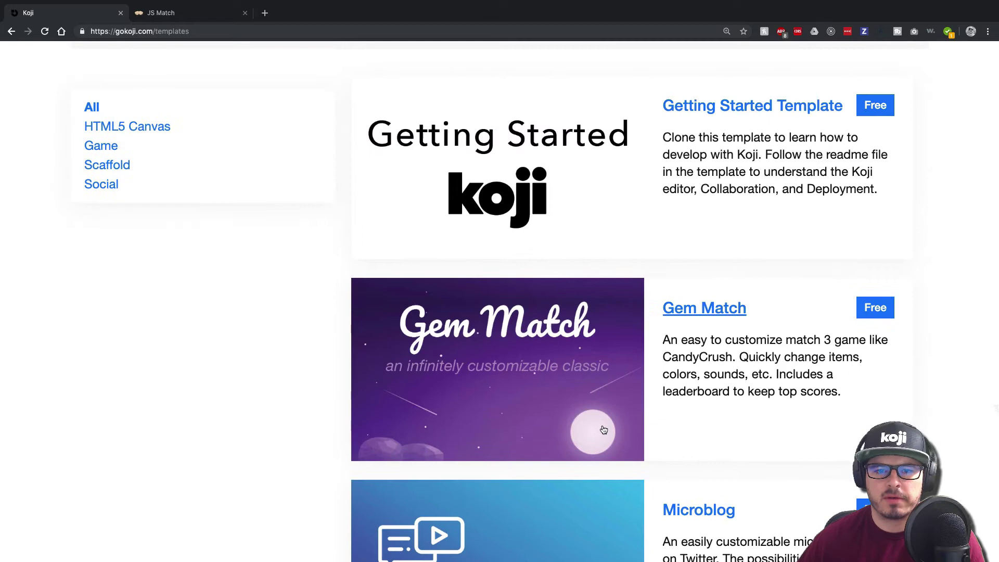
pyautogui.scroll(-8, 540, 399)
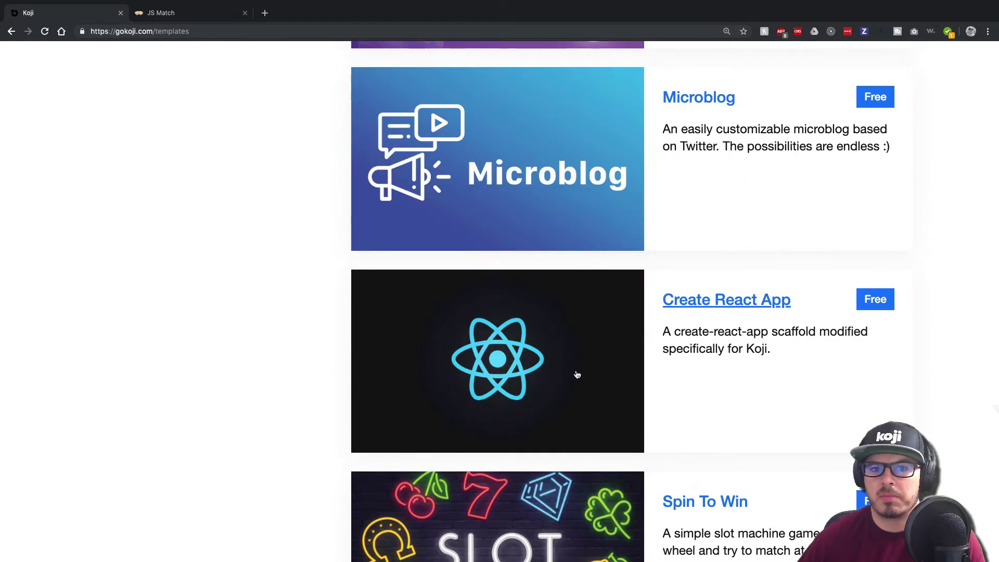
pyautogui.scroll(7, 576, 375)
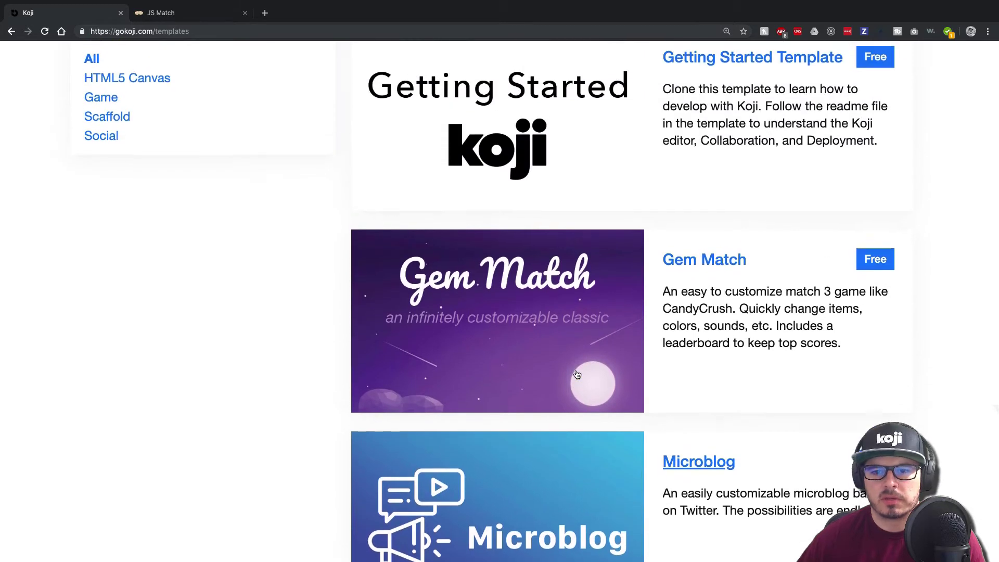
pyautogui.scroll(1, 421, 299)
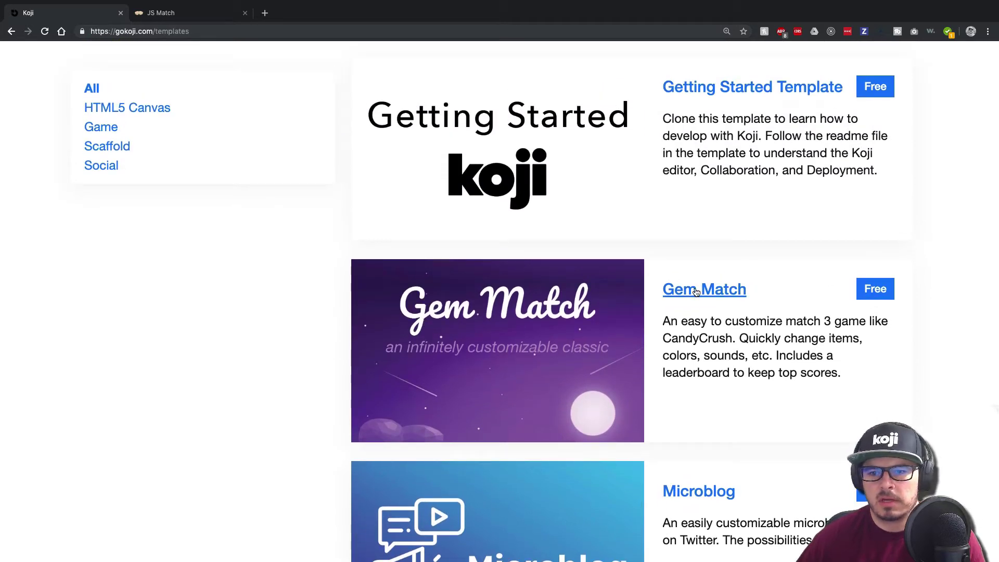
# - Open the Gem Match template and review its description, customization options and example games
pyautogui.click(717, 293)
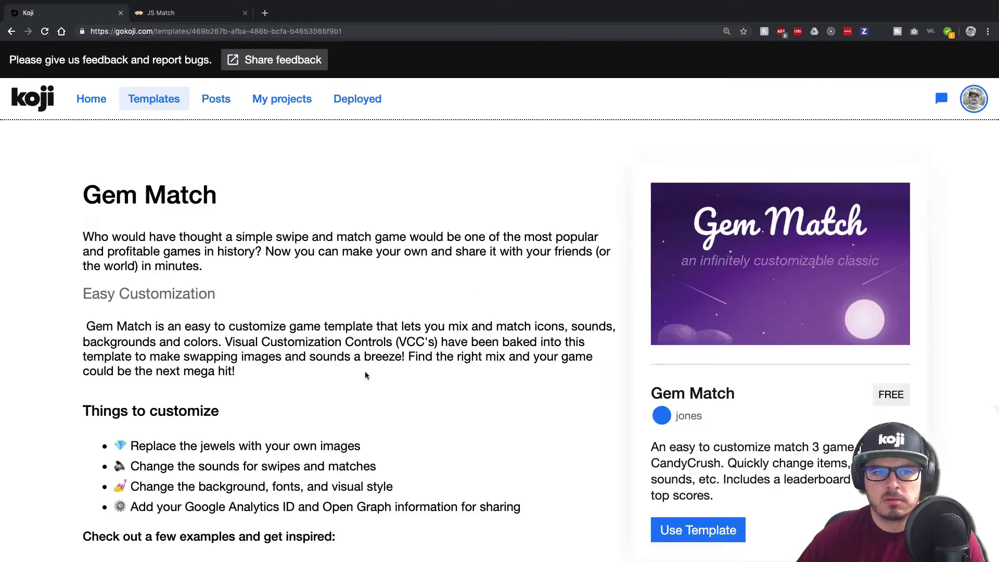
pyautogui.scroll(-4, 365, 374)
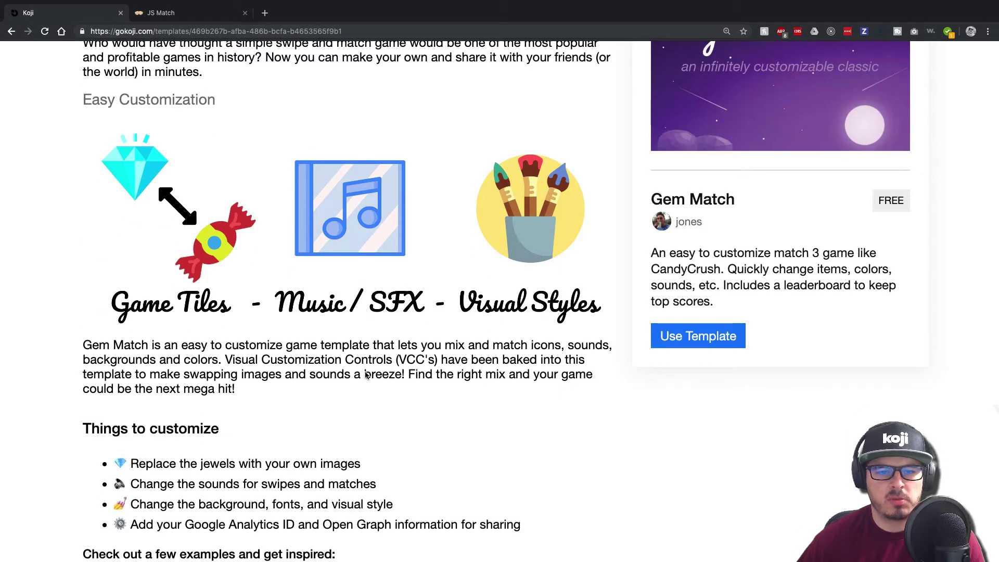
pyautogui.scroll(-7, 365, 374)
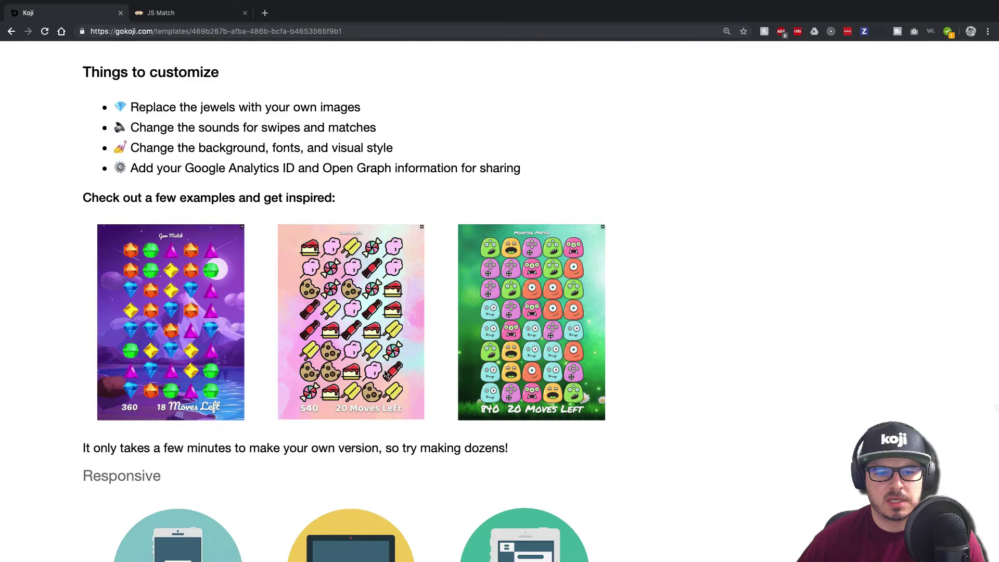
pyautogui.scroll(-6, 593, 327)
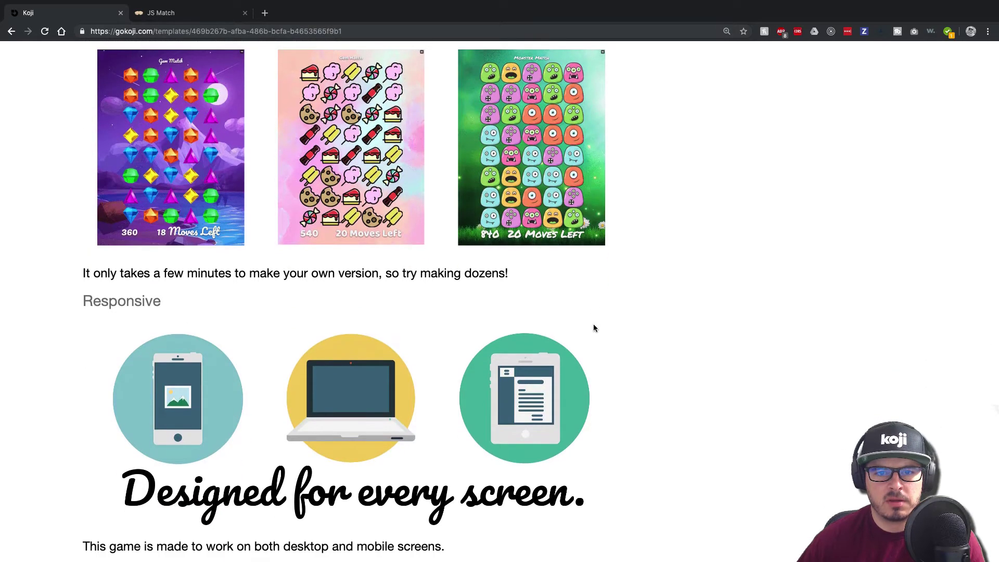
pyautogui.scroll(-5, 593, 328)
pyautogui.scroll(15, 593, 328)
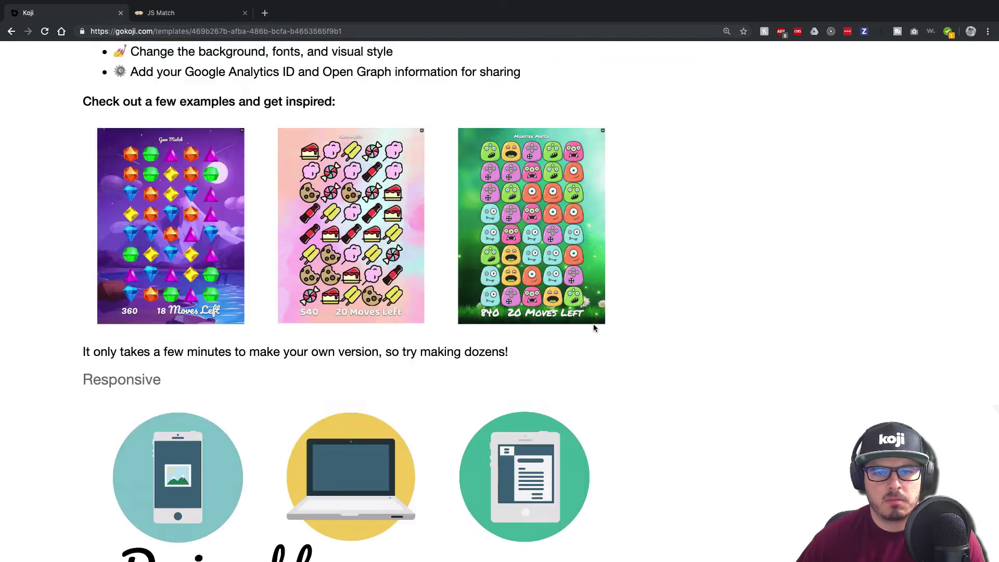
pyautogui.scroll(4, 594, 328)
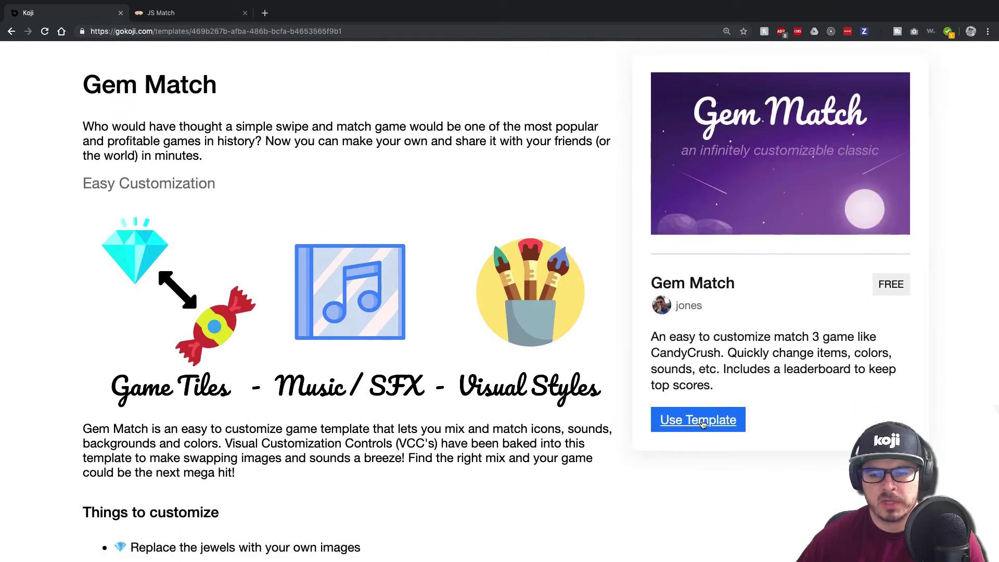
# - Create a project named "Gems Match" from the Gem Match template, check the backend terminal output and collapse the terminal
pyautogui.click(702, 424)
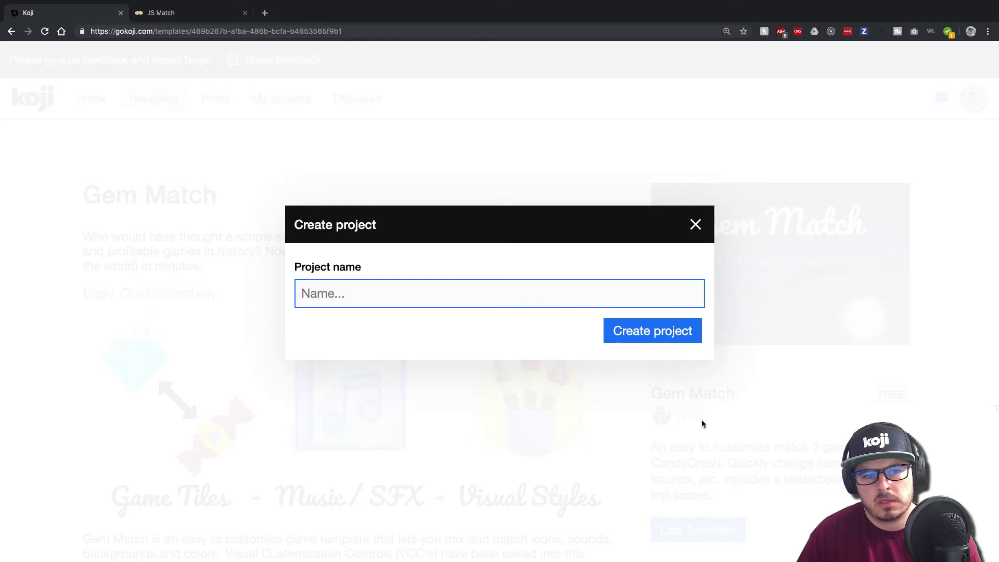
pyautogui.write('Gems Match')
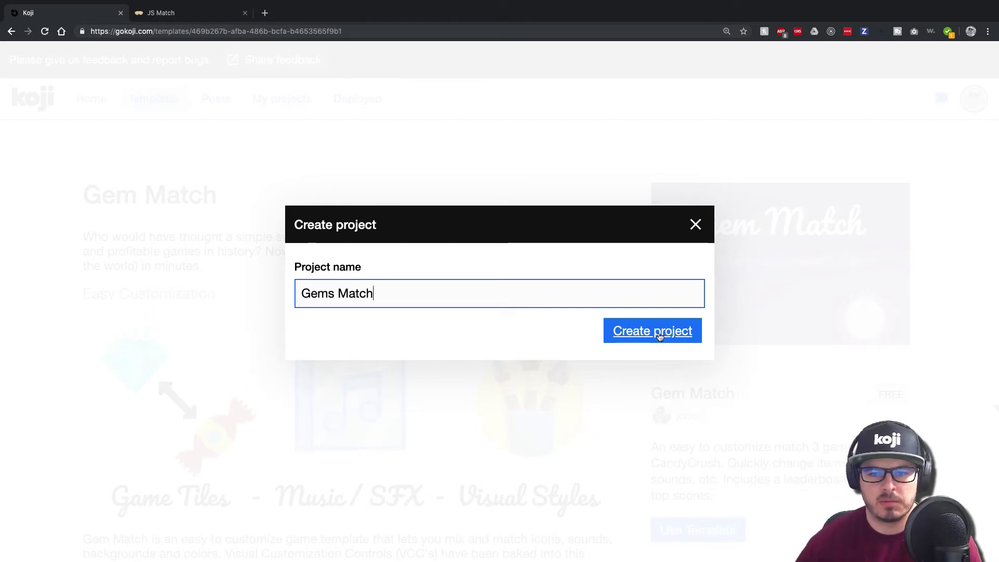
pyautogui.click(660, 335)
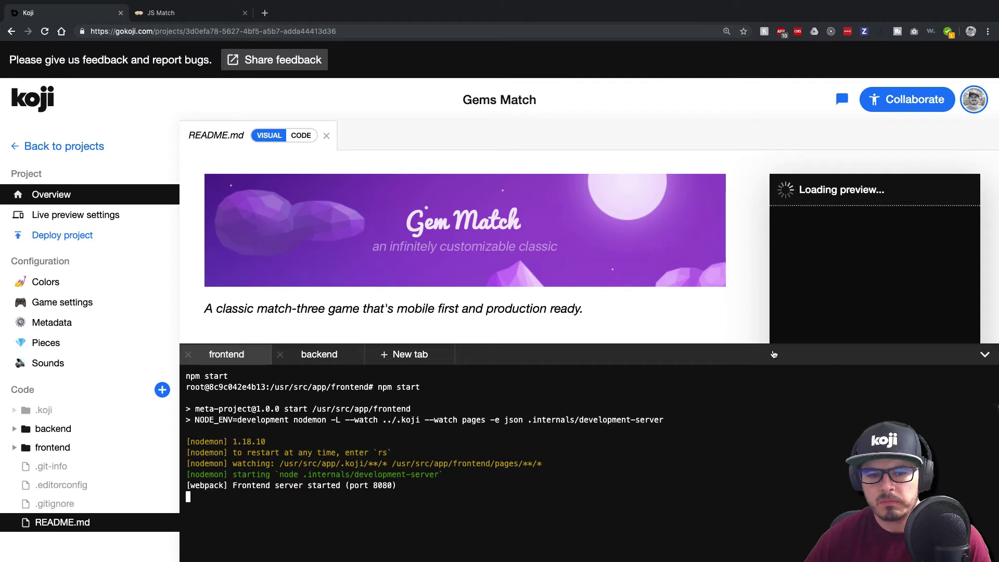
pyautogui.click(303, 359)
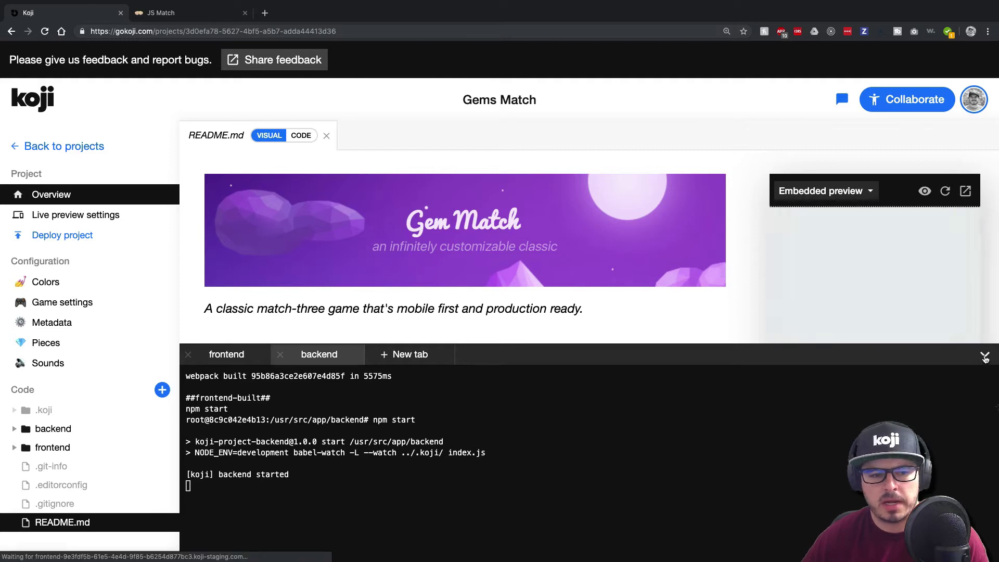
pyautogui.click(985, 354)
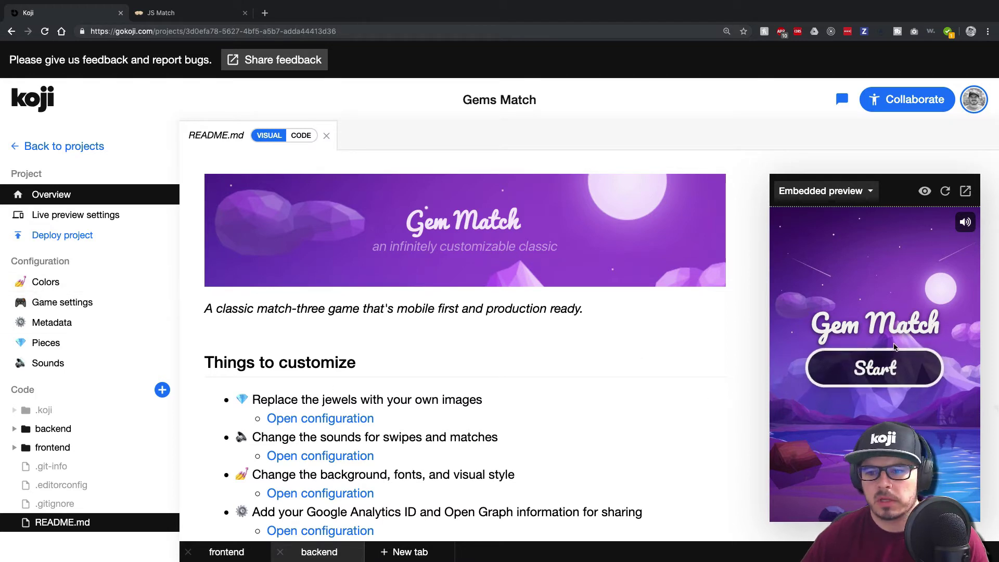
# - Start the game in the embedded preview, swap the third-column yellow gem with the purple one below it, and mute the sound
pyautogui.click(892, 368)
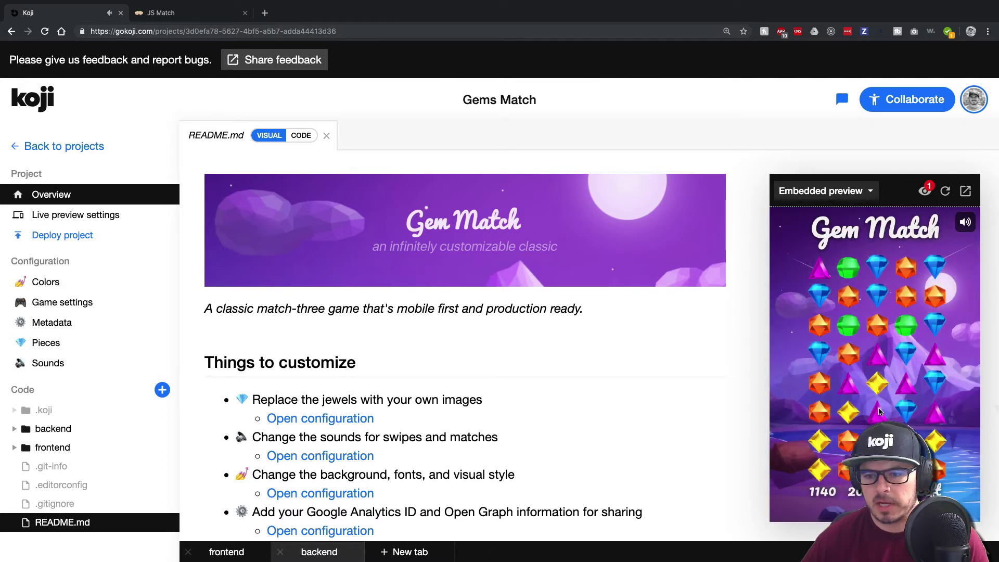
pyautogui.moveTo(878, 386); pyautogui.dragTo(878, 411)
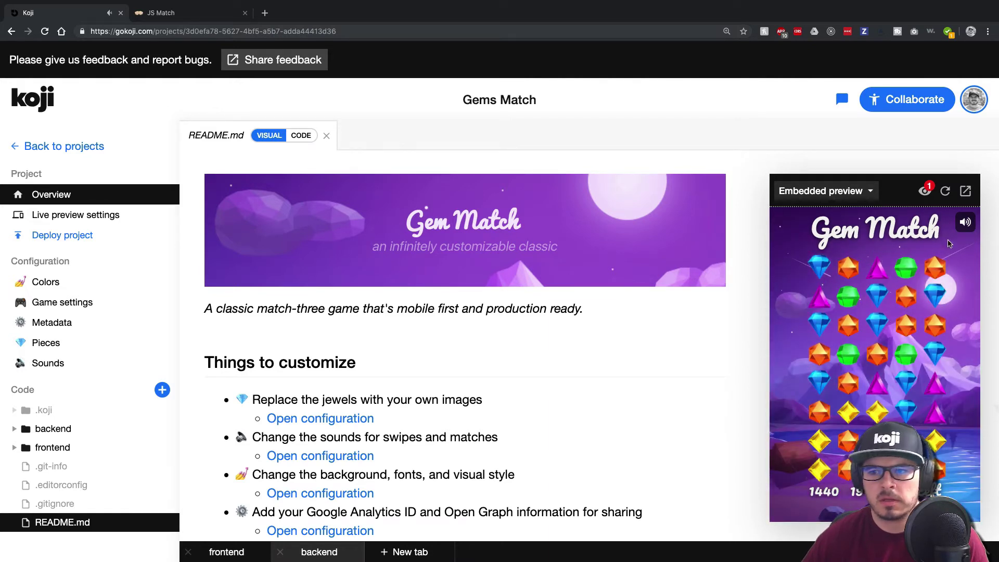
pyautogui.click(964, 222)
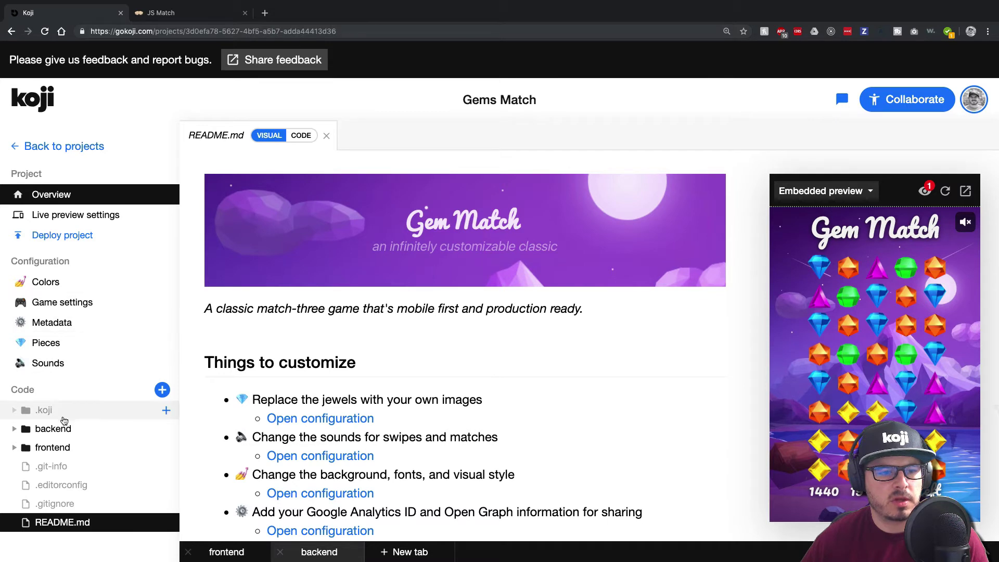
# - Look through the frontend code folder and view its index.js file, then collapse the folder
pyautogui.click(54, 446)
pyautogui.scroll(-2, 56, 468)
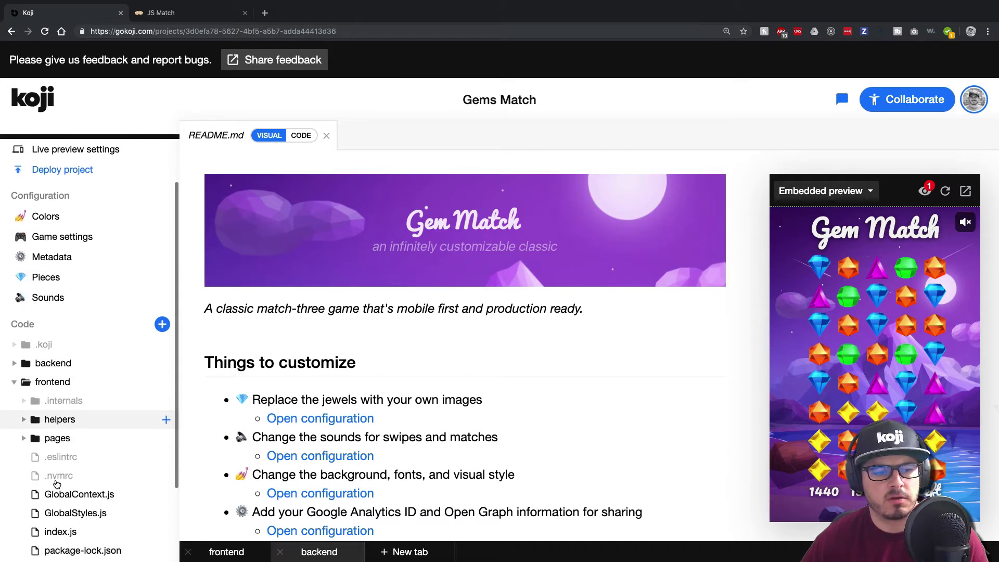
pyautogui.scroll(-1, 56, 480)
pyautogui.click(72, 452)
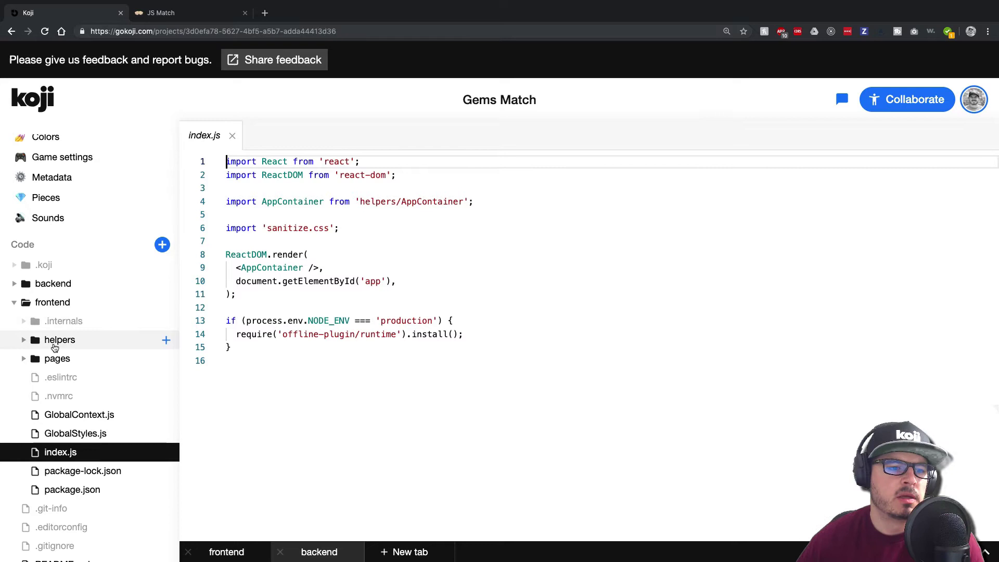
pyautogui.click(14, 304)
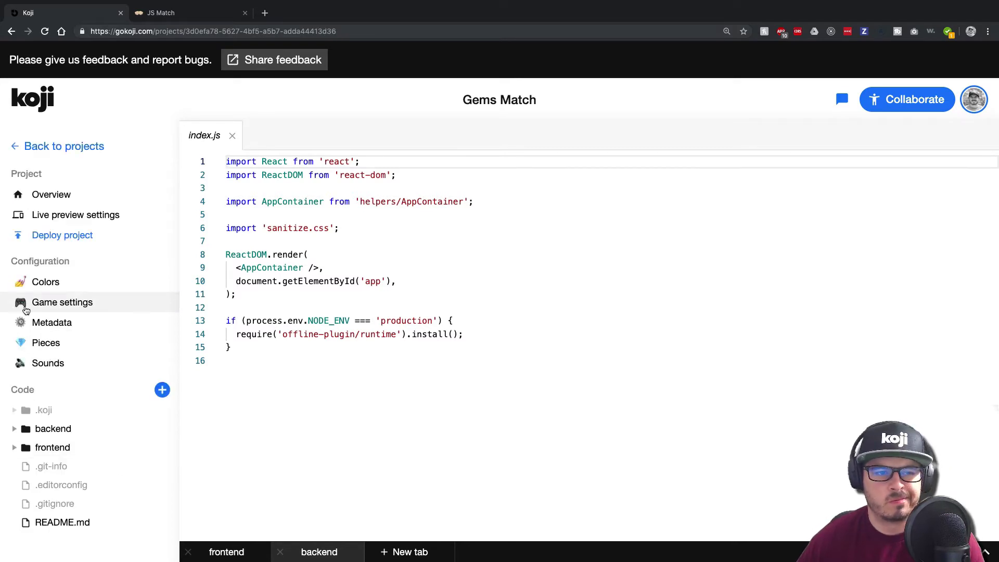
# - Look at the routes inside the backend code folder and collapse the folder
pyautogui.click(28, 430)
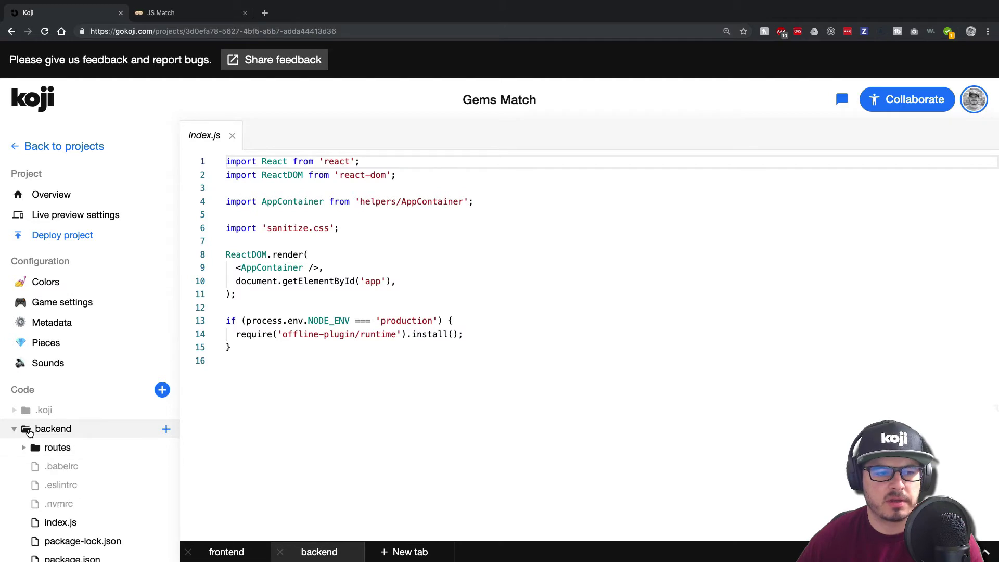
pyautogui.click(59, 448)
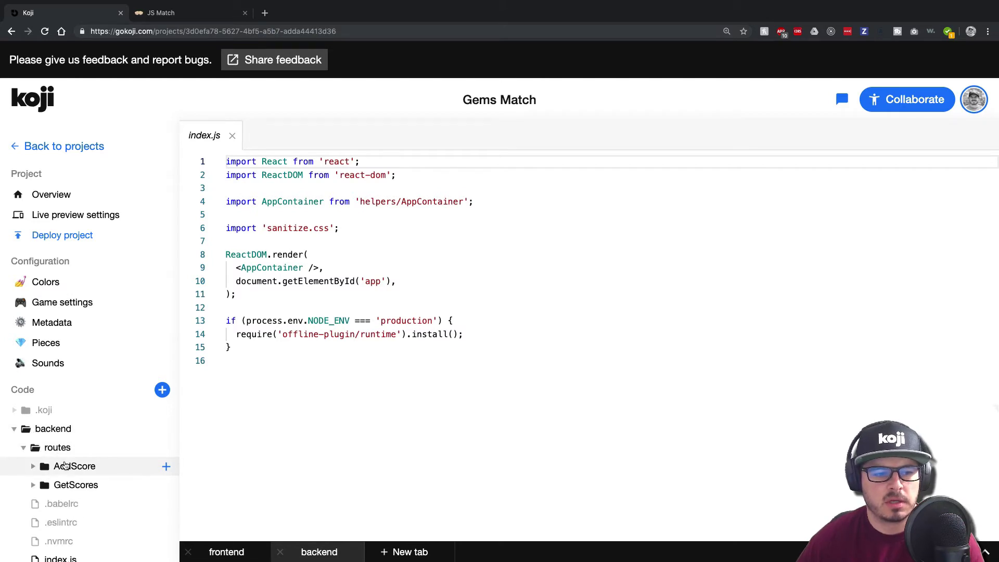
pyautogui.click(20, 431)
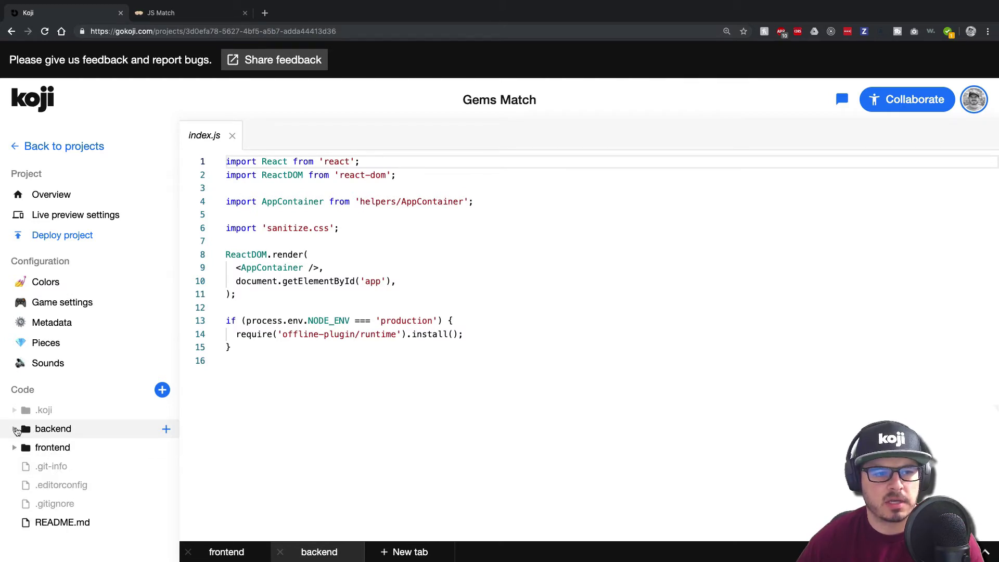
# - Review the game's color configuration, including the text, piece, primary and background colors
pyautogui.click(50, 288)
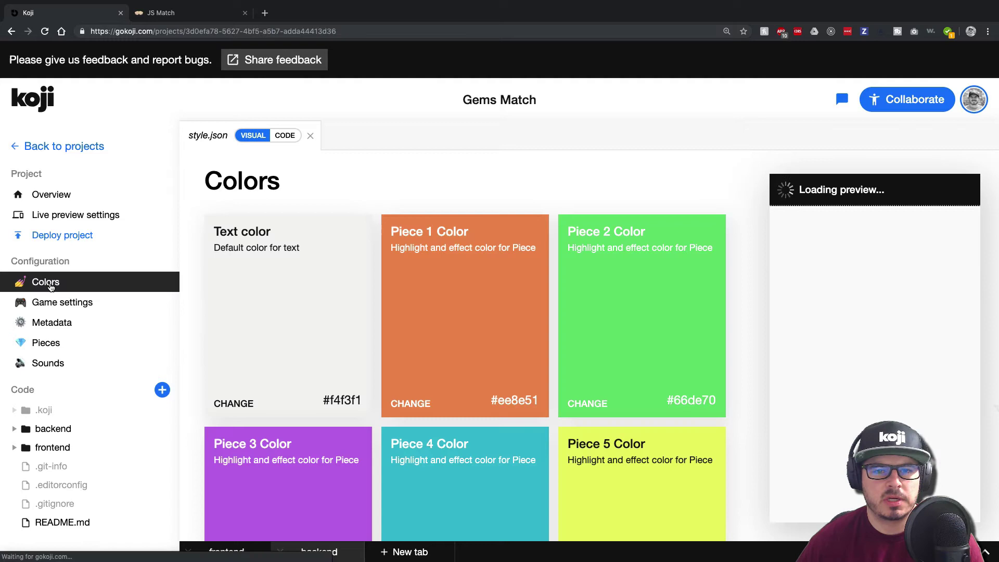
pyautogui.scroll(-2, 468, 315)
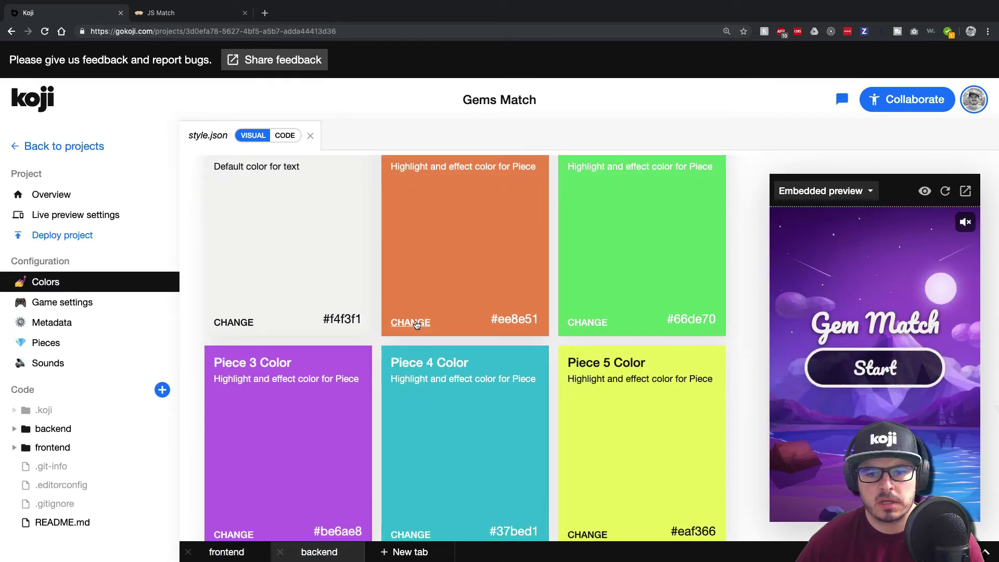
pyautogui.scroll(-6, 416, 324)
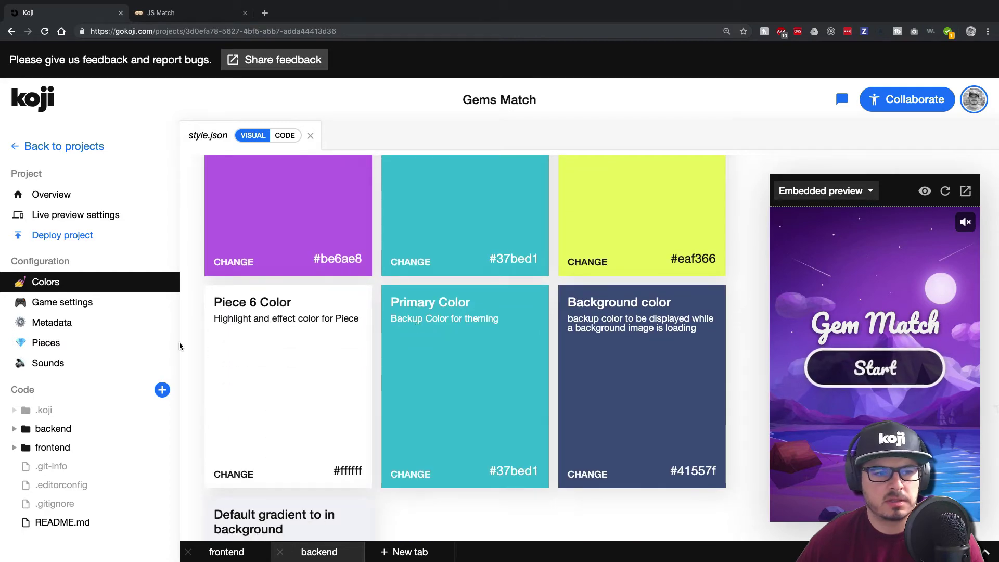
# - In the game settings, set the app name to "Gems Match" and the start button text to "Begin"
pyautogui.click(78, 303)
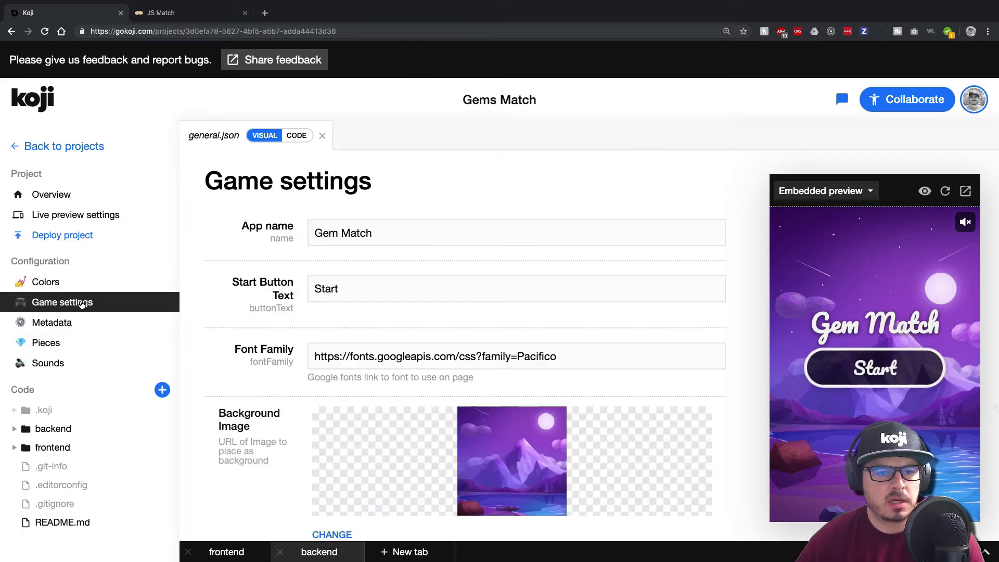
pyautogui.tripleClick(391, 228)
pyautogui.write('Ge')
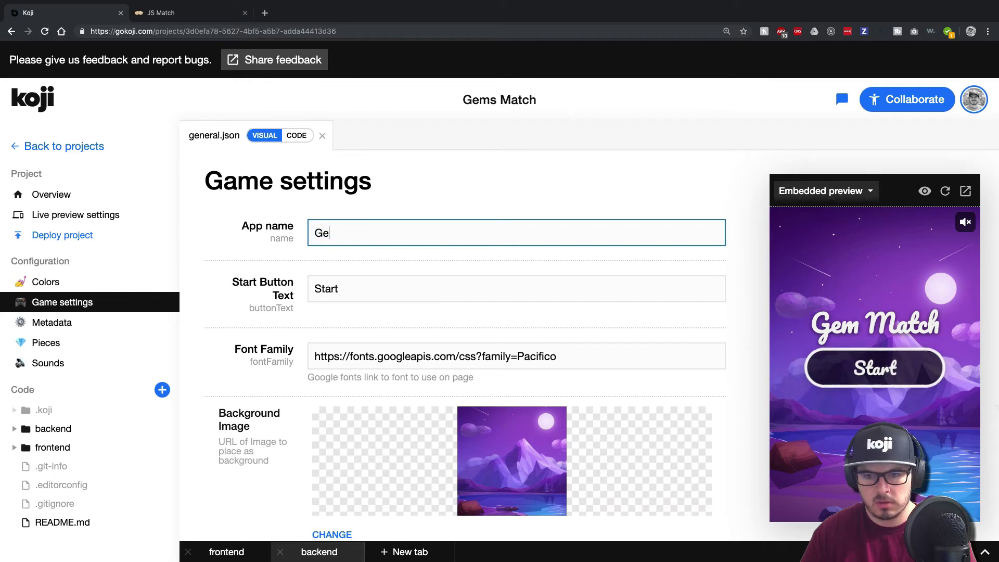
pyautogui.write('ms Mat')
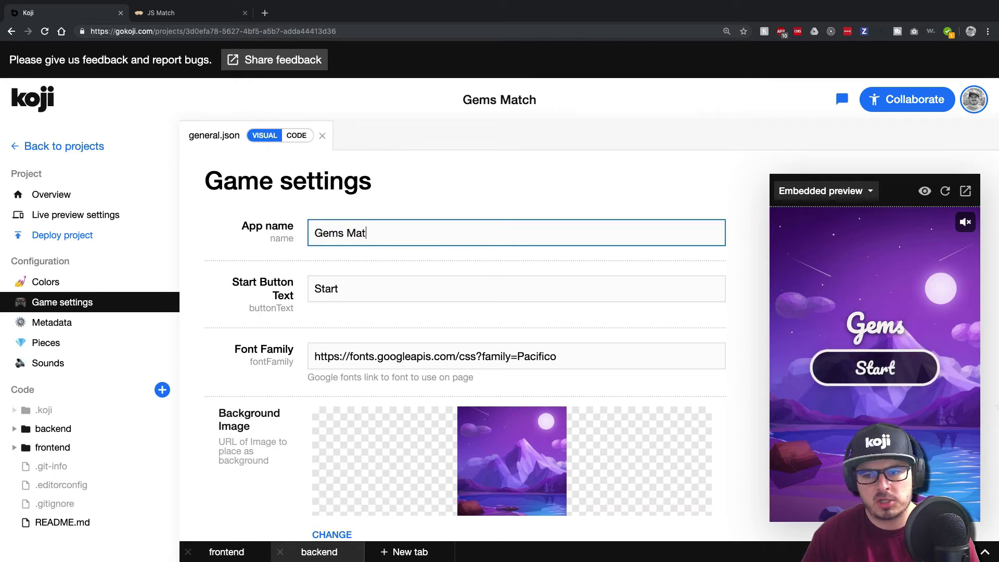
pyautogui.write('ch')
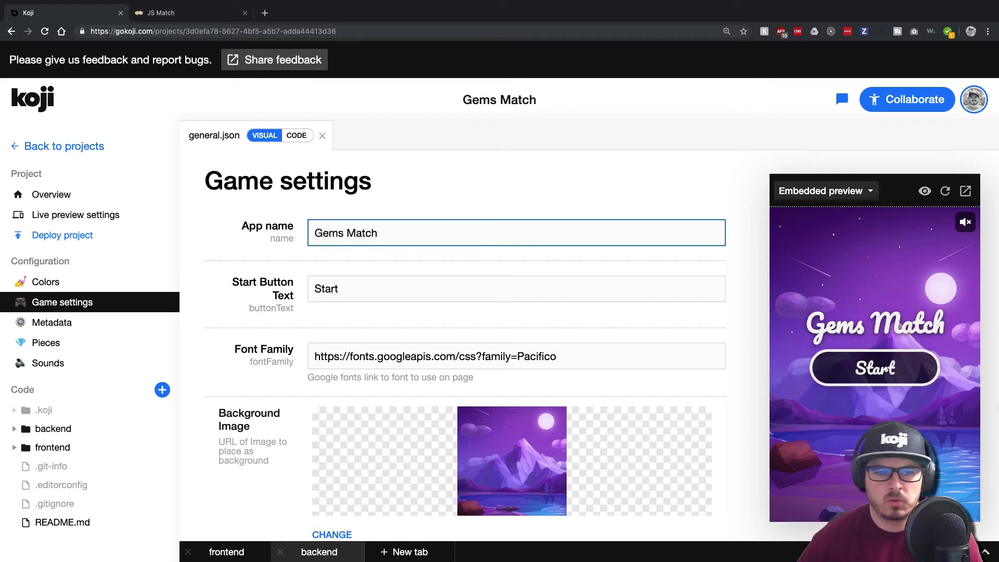
pyautogui.click(402, 287)
pyautogui.doubleClick(402, 289)
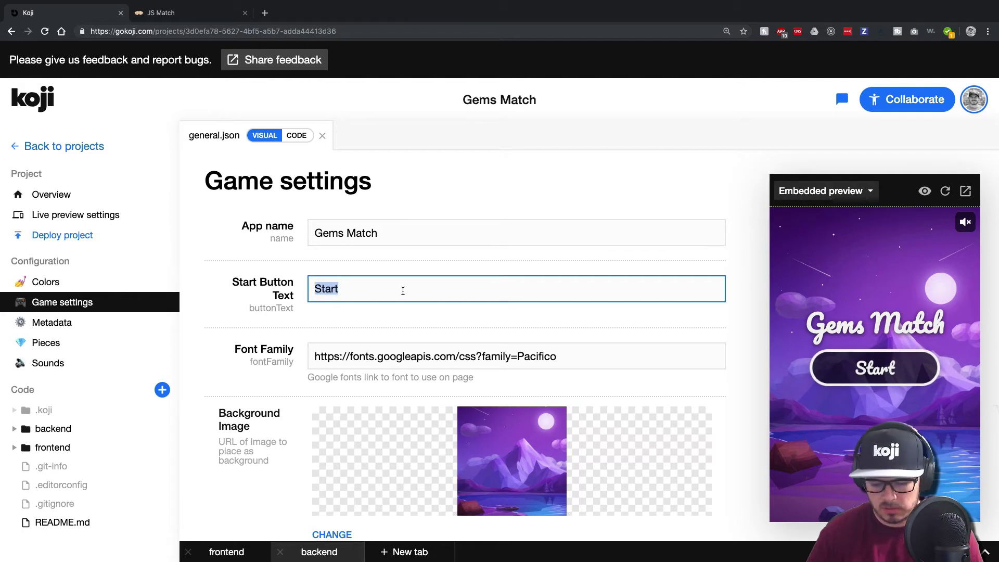
pyautogui.write('Begin')
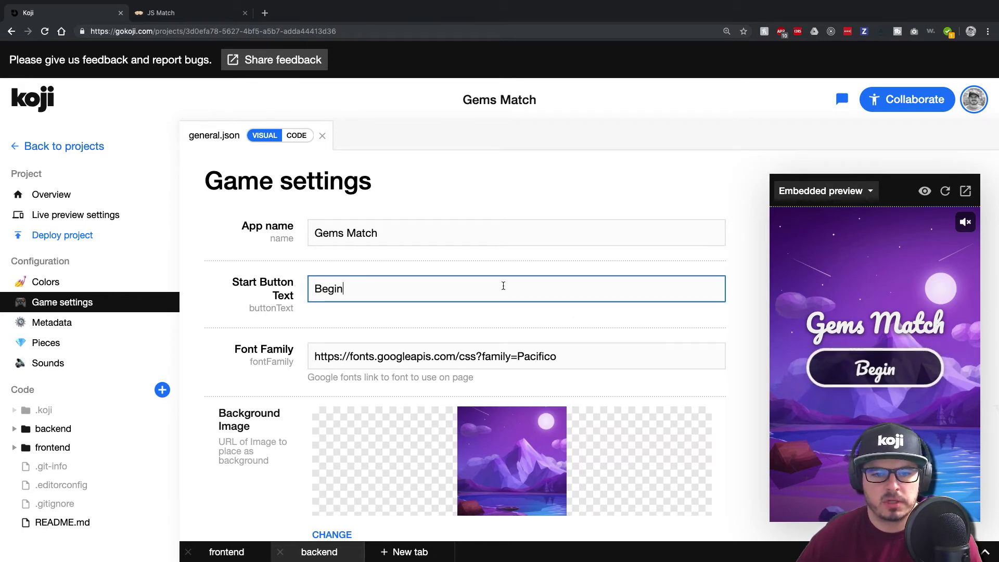
# - Set the board width to 8 pieces per row in the game settings and start the game in the preview
pyautogui.scroll(-2, 502, 284)
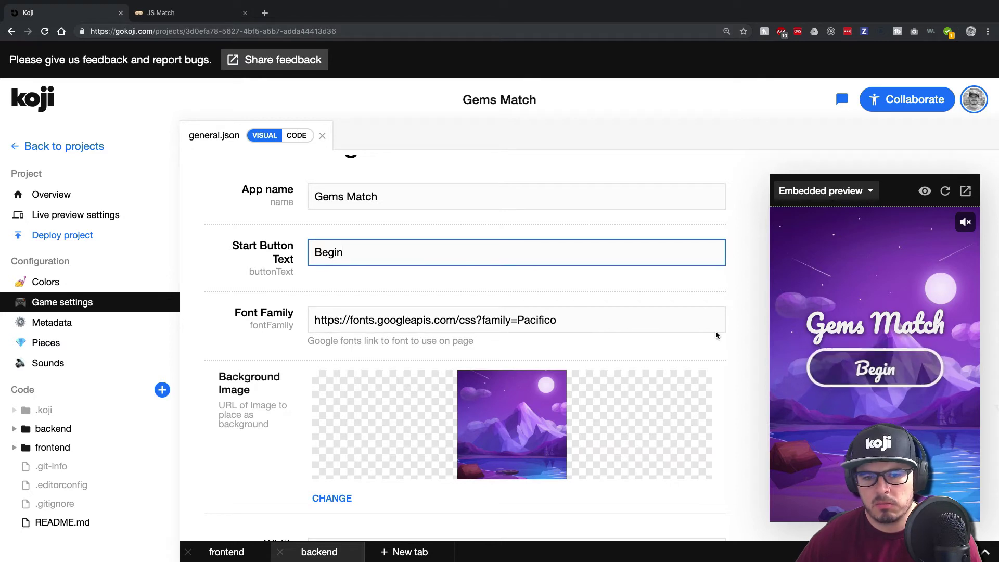
pyautogui.scroll(-2, 524, 369)
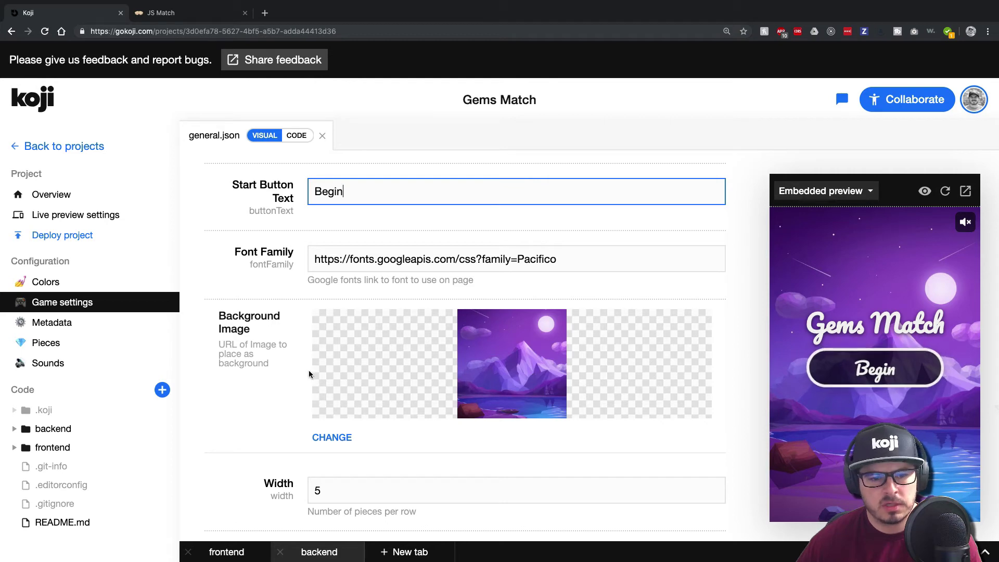
pyautogui.scroll(-4, 309, 374)
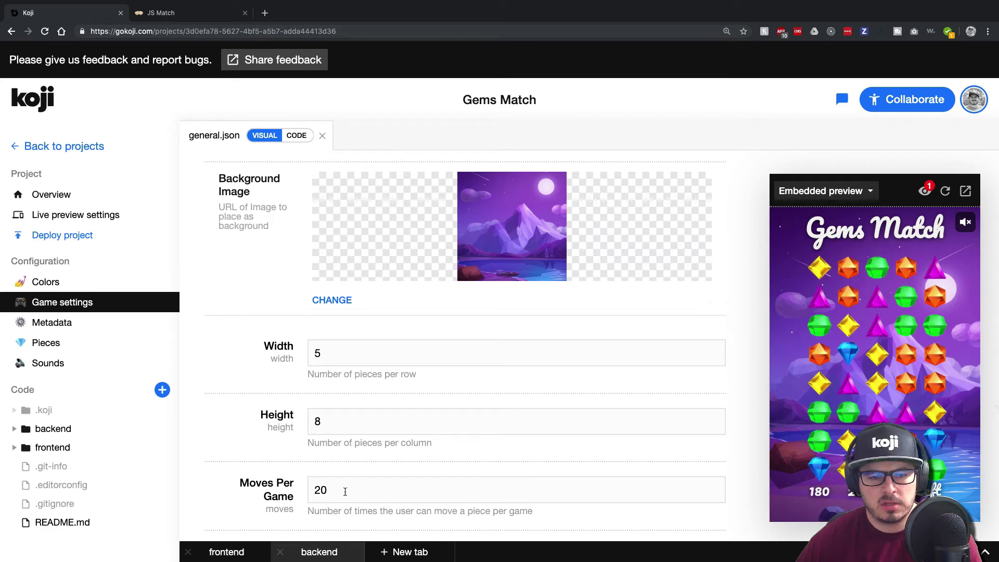
pyautogui.click(344, 359)
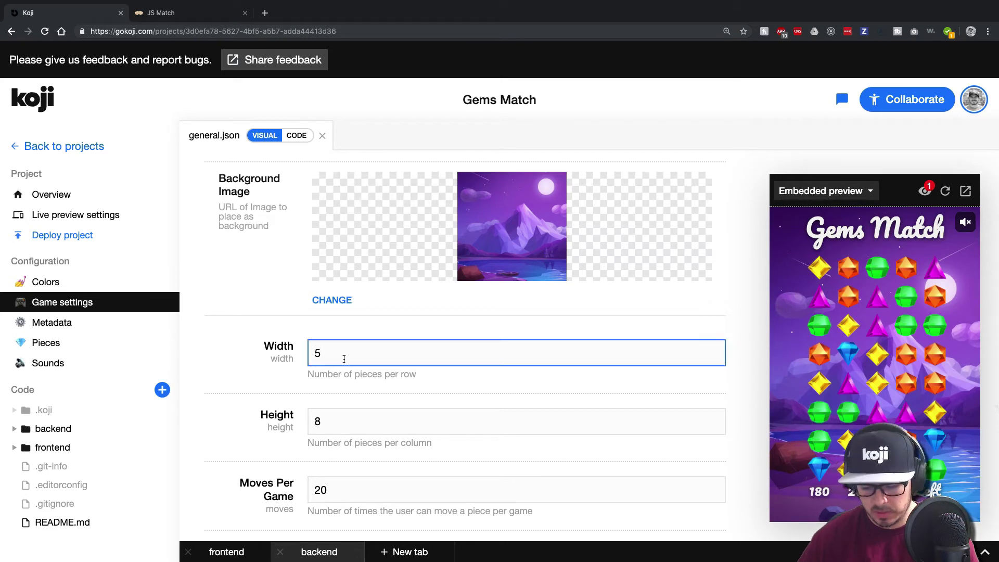
pyautogui.write('8')
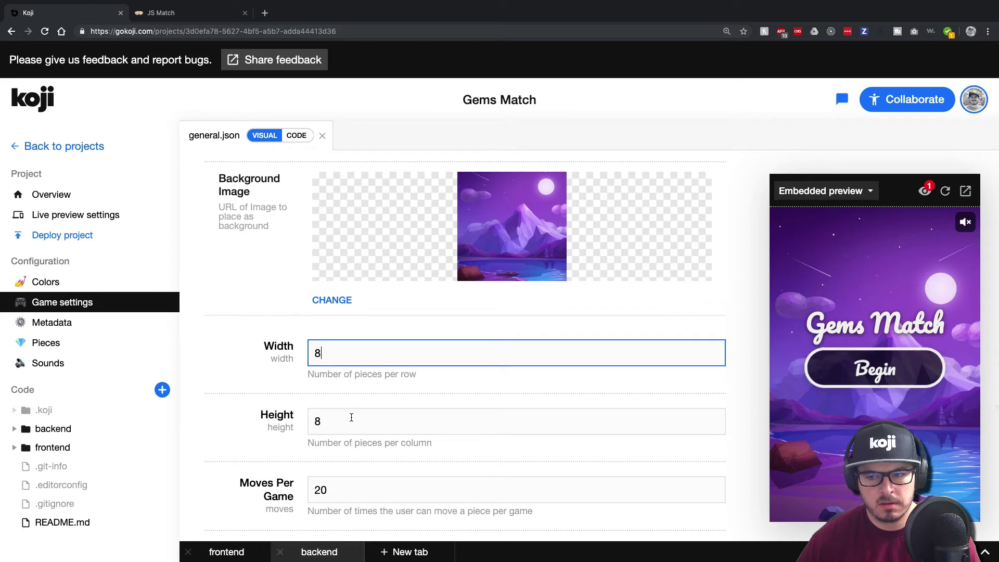
pyautogui.click(887, 368)
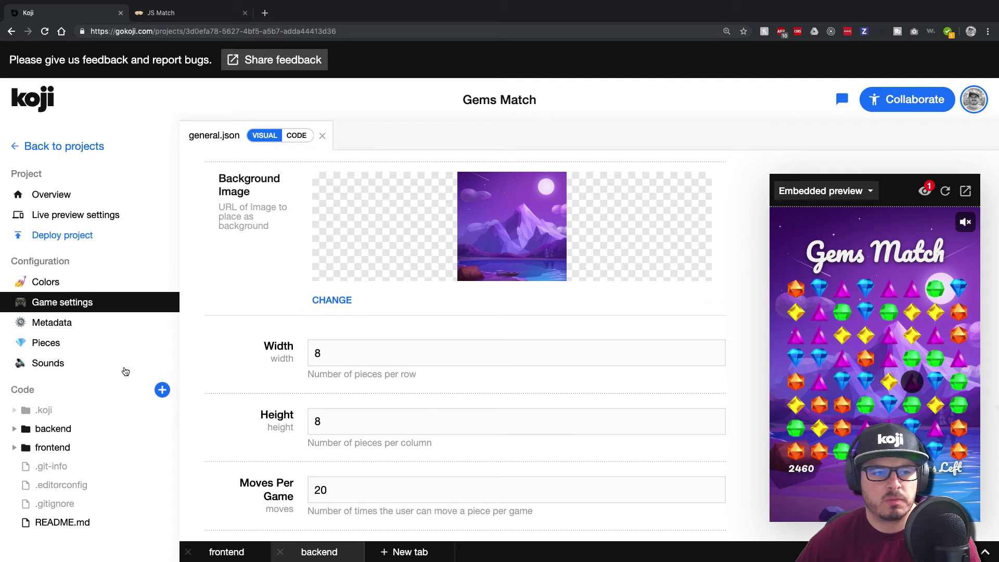
# - Review the project's metadata, including the app name, description, GA tracking ID, share image and icon
pyautogui.click(63, 331)
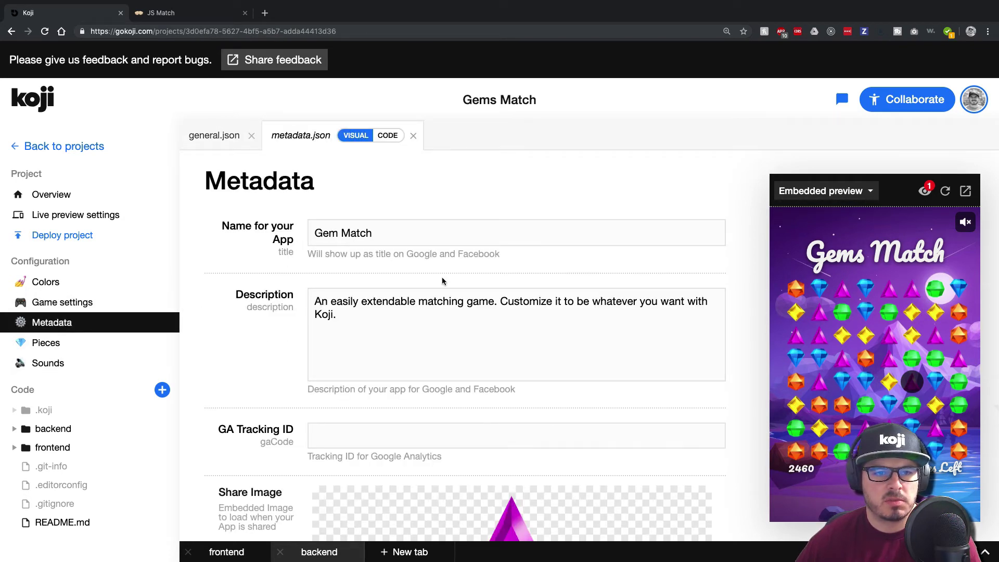
pyautogui.scroll(-1, 442, 281)
pyautogui.scroll(-2, 442, 281)
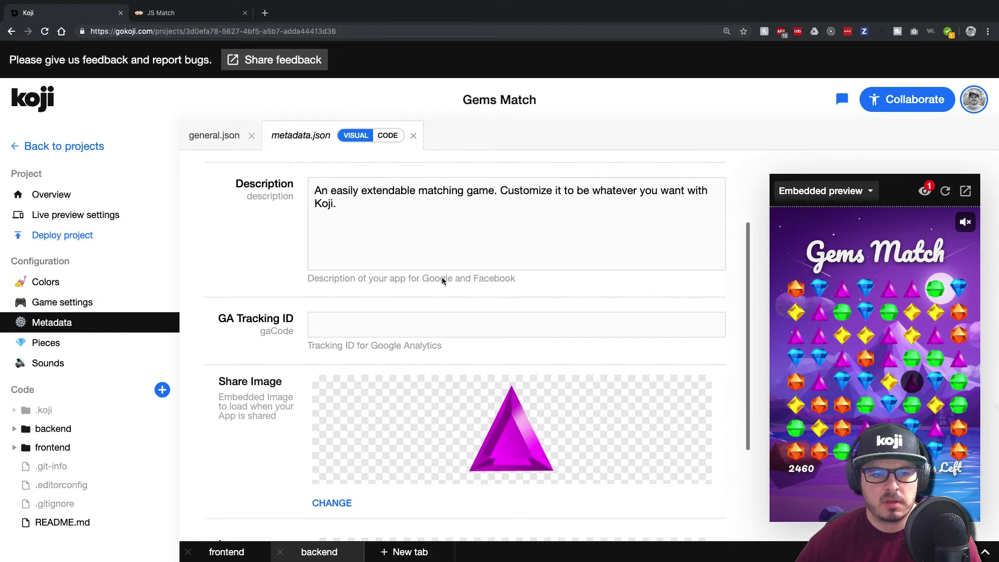
pyautogui.scroll(-1, 387, 326)
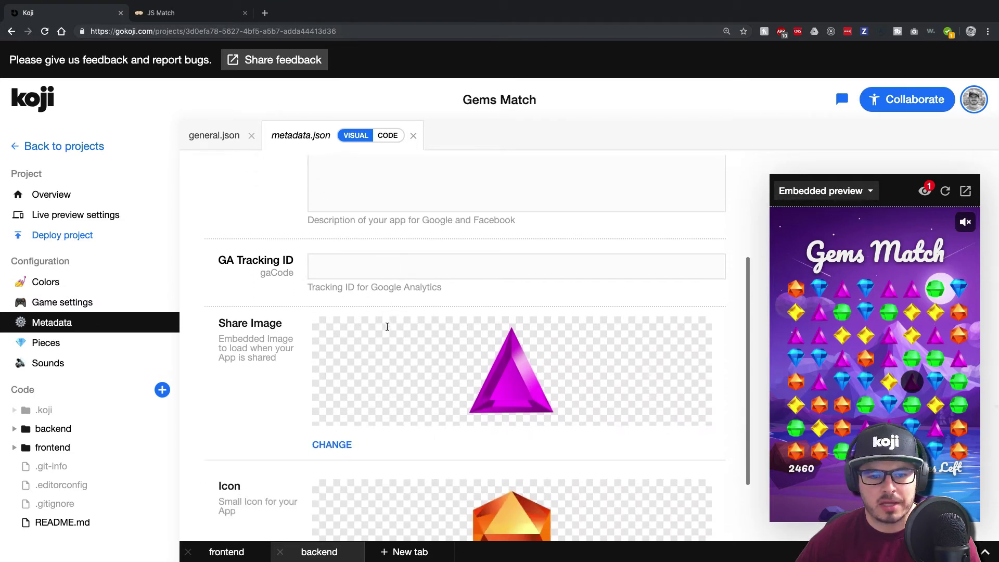
pyautogui.scroll(-1, 390, 329)
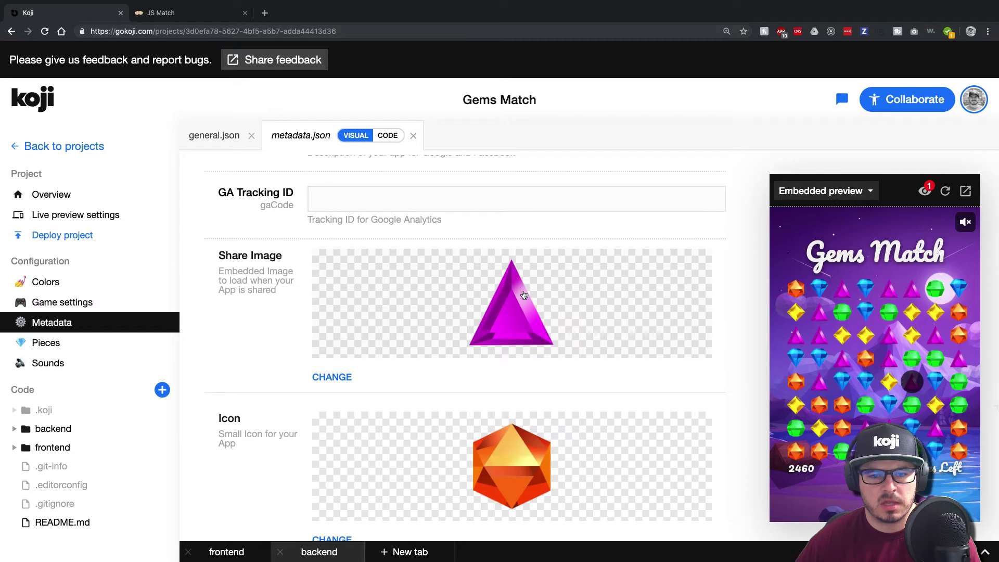
pyautogui.scroll(-1, 508, 302)
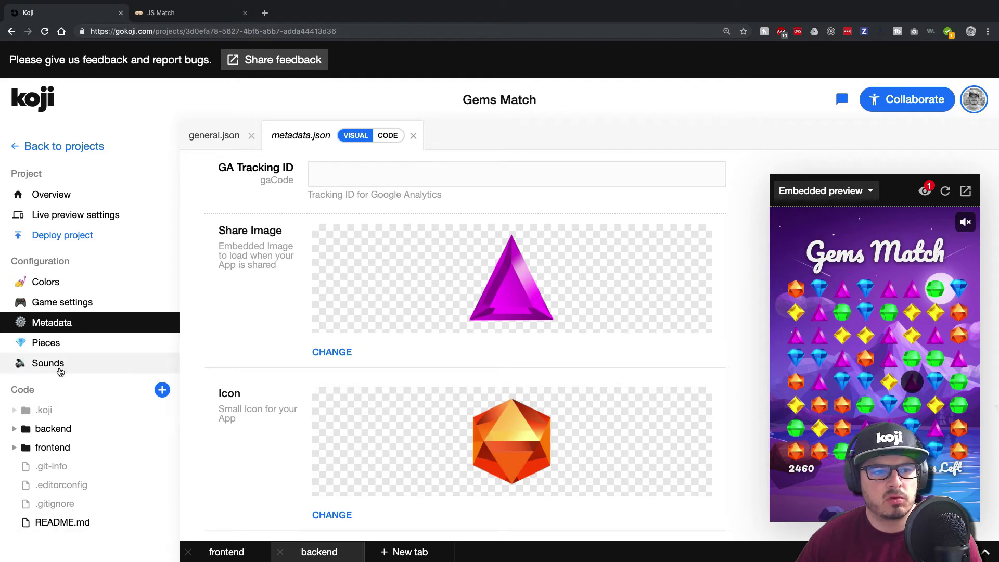
# - Review the project's deployment page, including the domain setting and the available publishing targets down to Snap Games
pyautogui.click(68, 236)
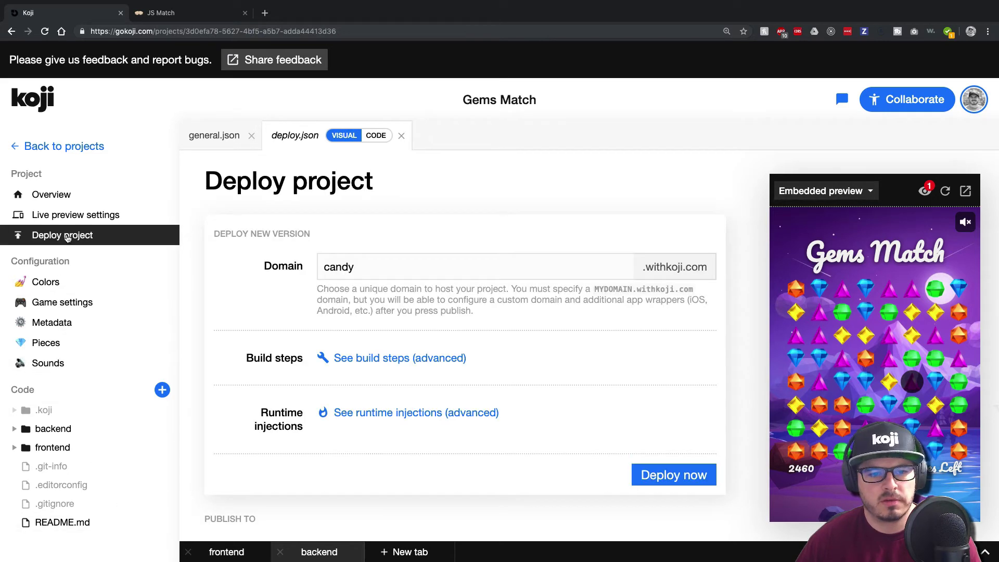
pyautogui.scroll(-10, 372, 391)
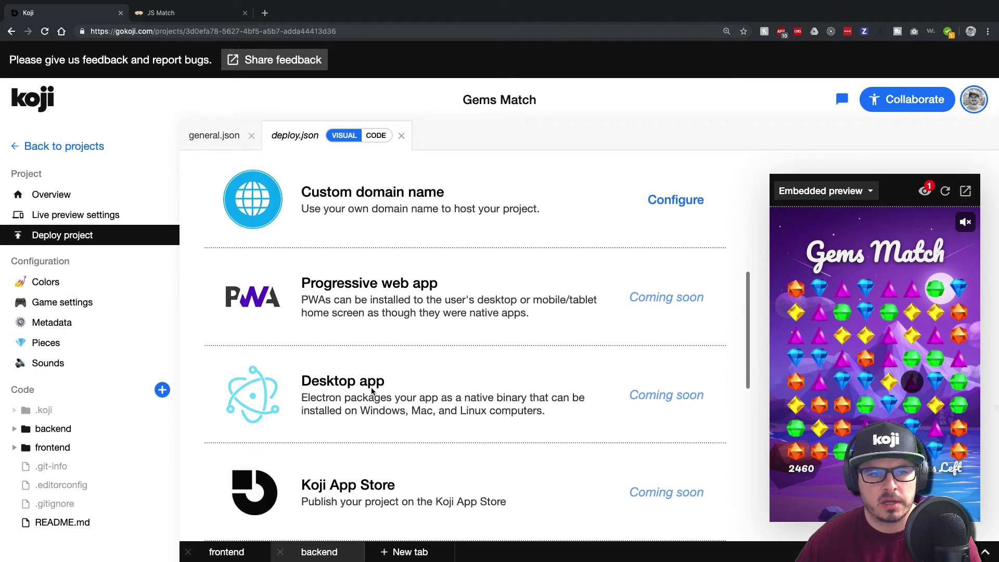
pyautogui.scroll(-5, 371, 391)
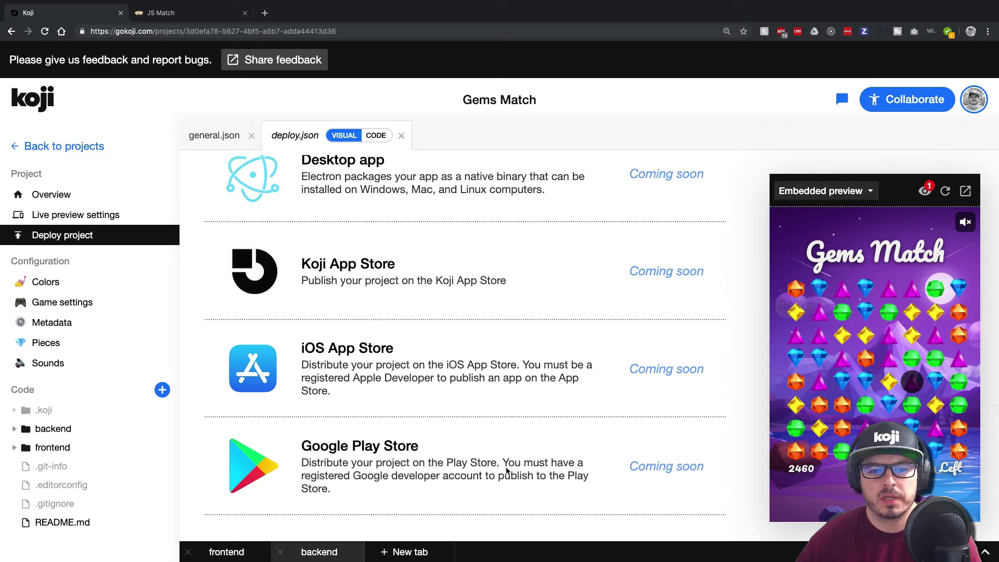
pyautogui.scroll(-2, 506, 470)
pyautogui.scroll(-2, 507, 470)
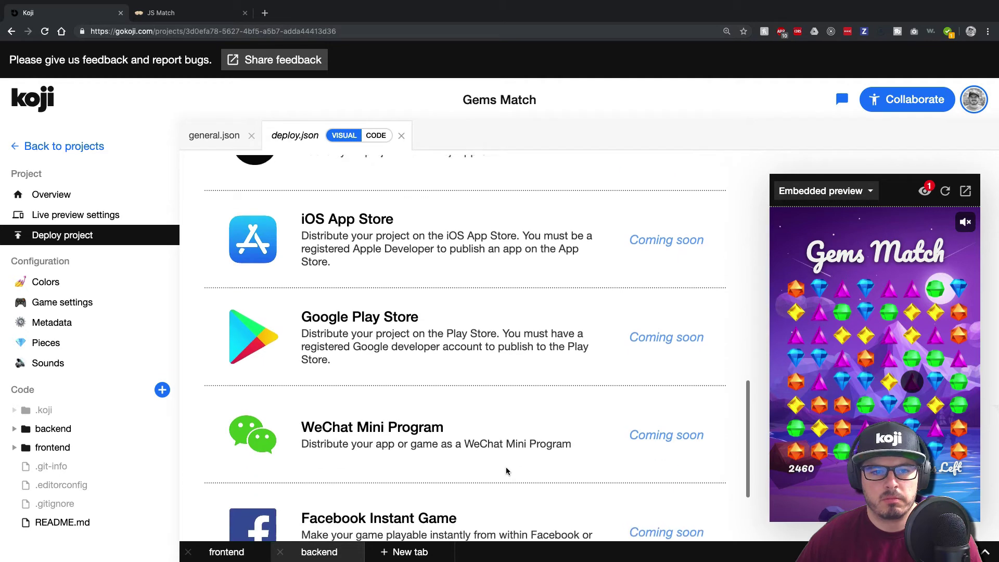
pyautogui.scroll(-3, 506, 471)
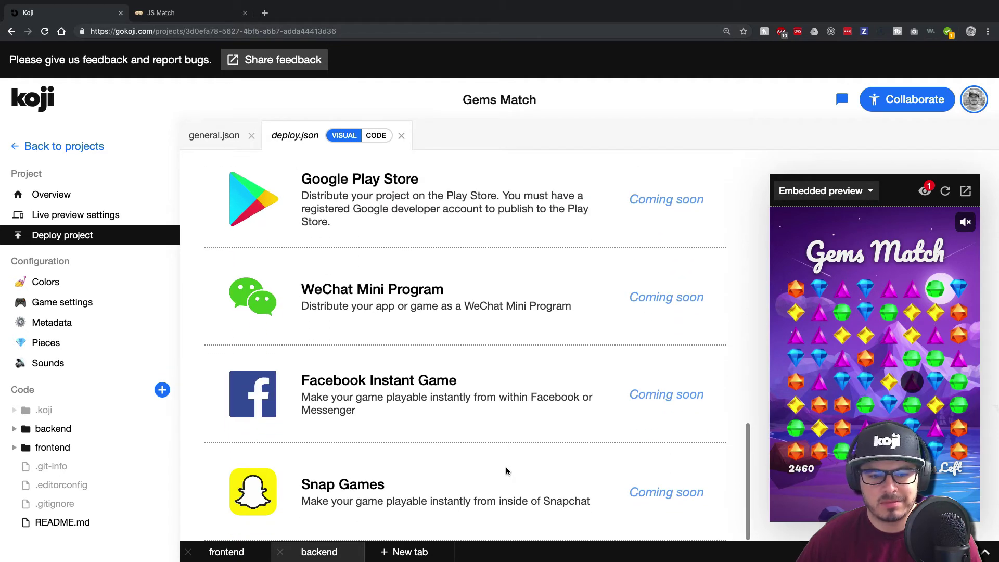
pyautogui.scroll(5, 506, 471)
pyautogui.scroll(6, 505, 471)
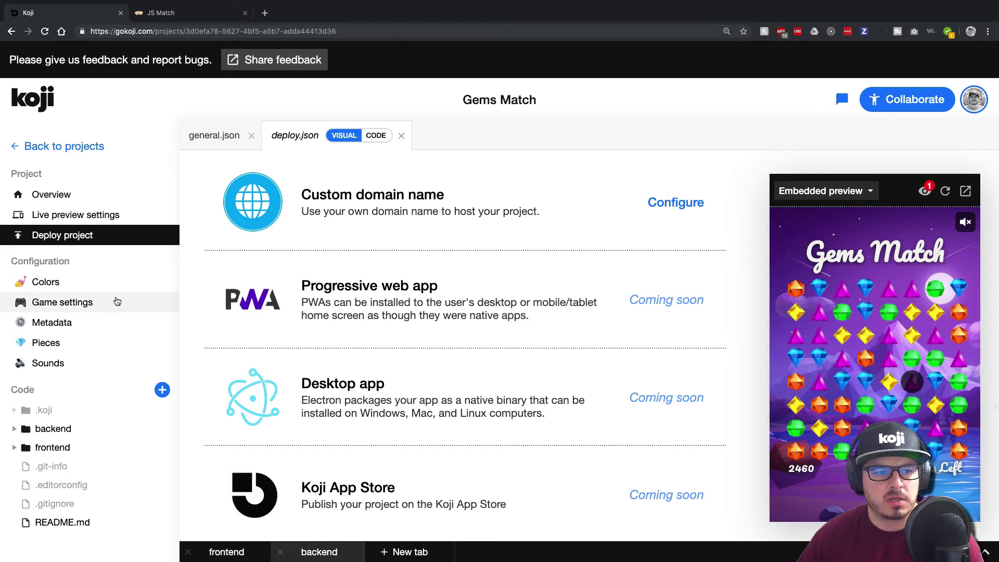
# - Review the metadata configuration in its visual form and examine the field definitions in the code of metadata.json
pyautogui.click(41, 328)
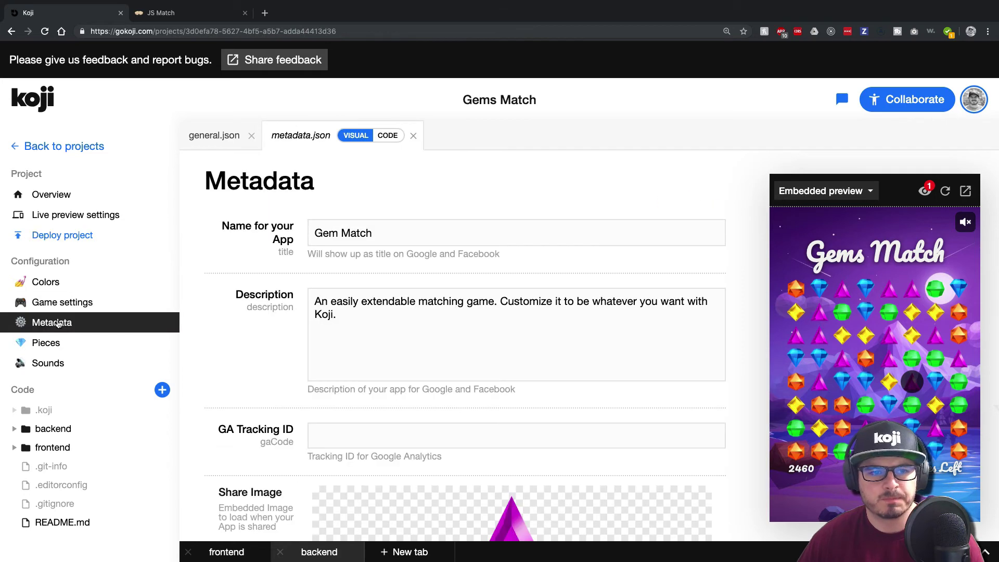
pyautogui.scroll(-3, 325, 328)
pyautogui.scroll(2, 325, 333)
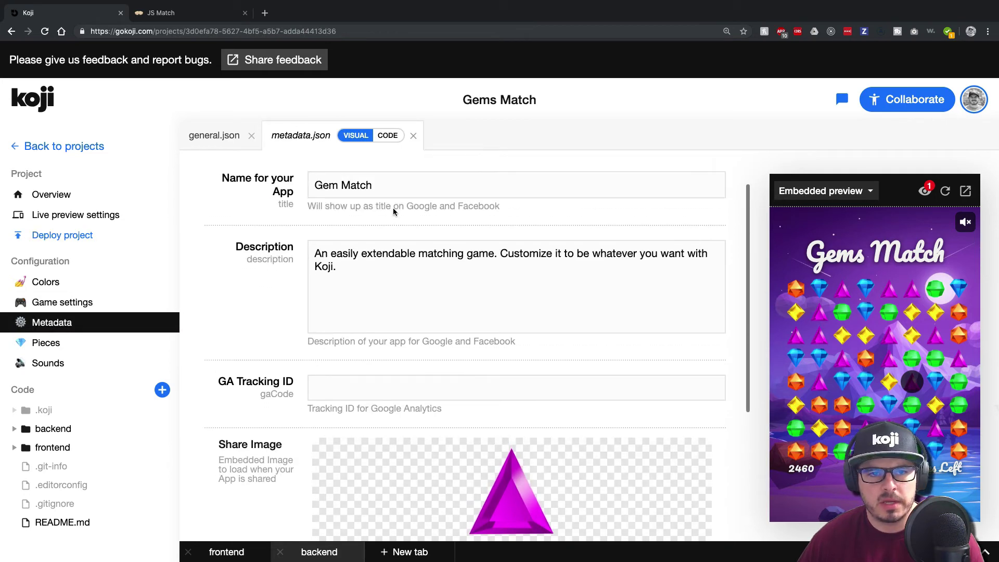
pyautogui.scroll(1, 339, 222)
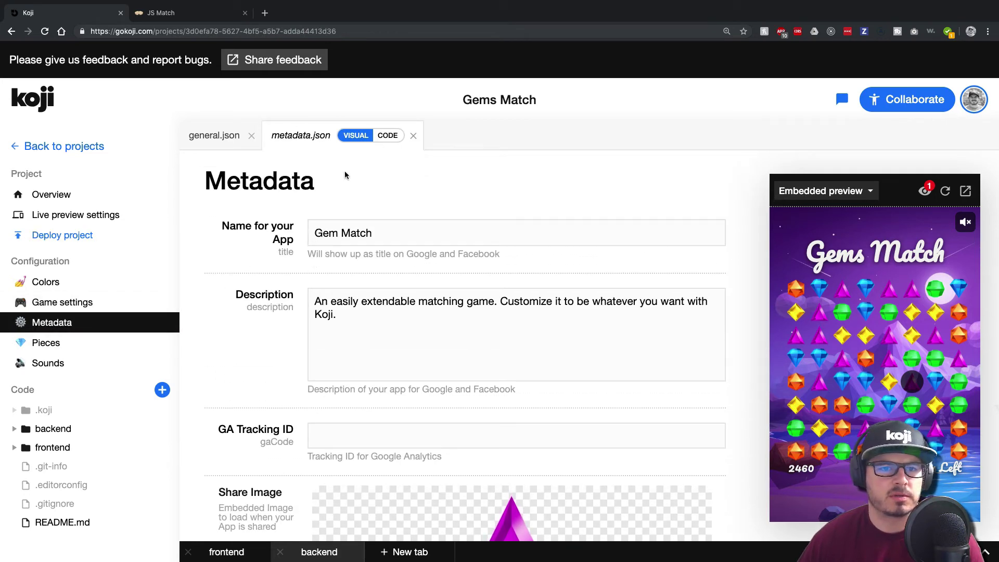
pyautogui.click(387, 136)
pyautogui.scroll(-3, 398, 287)
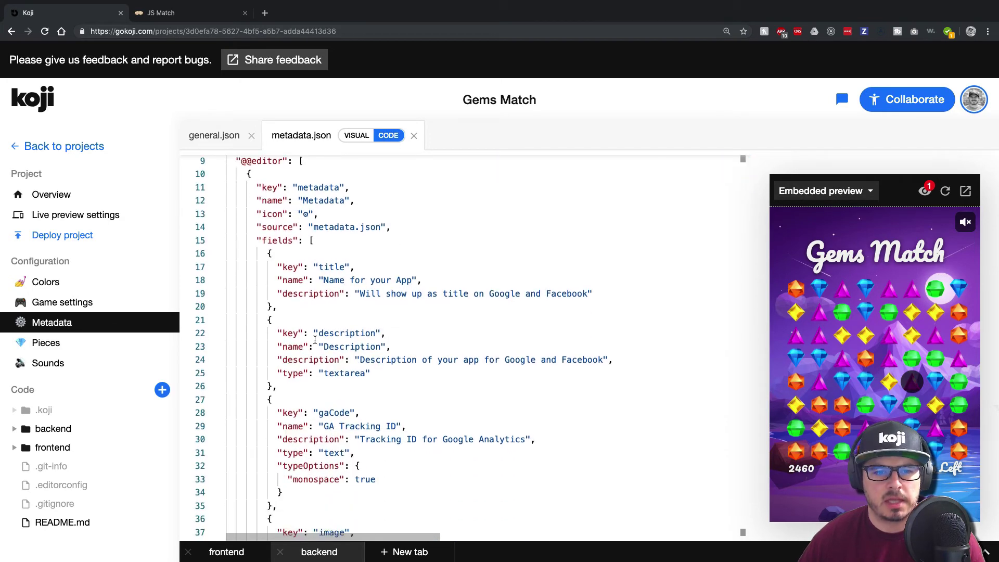
pyautogui.scroll(-3, 315, 340)
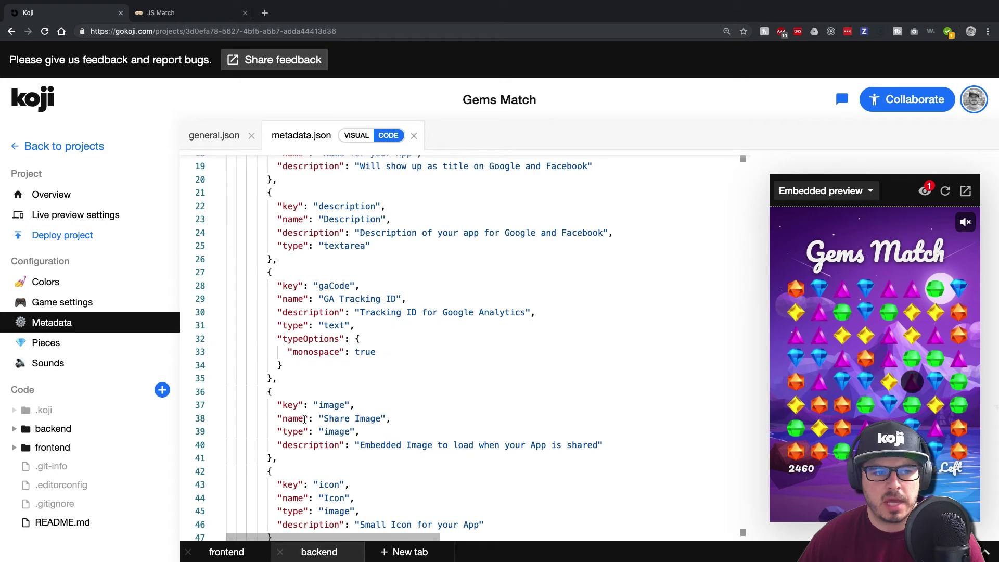
# - Review the piece images of Gems Match and compare them with the pieces in the deployed JS Match game
pyautogui.click(69, 341)
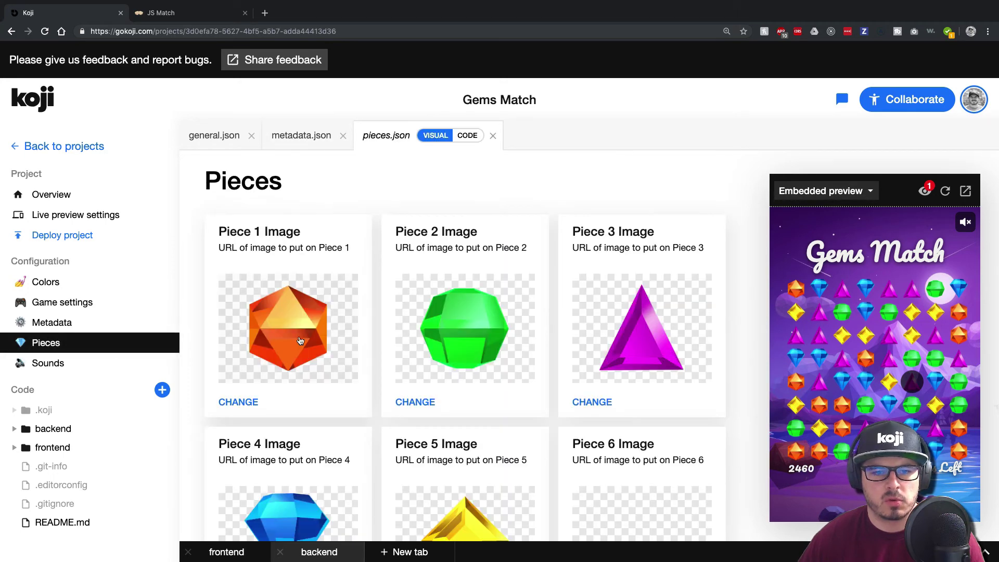
pyautogui.scroll(-1, 300, 341)
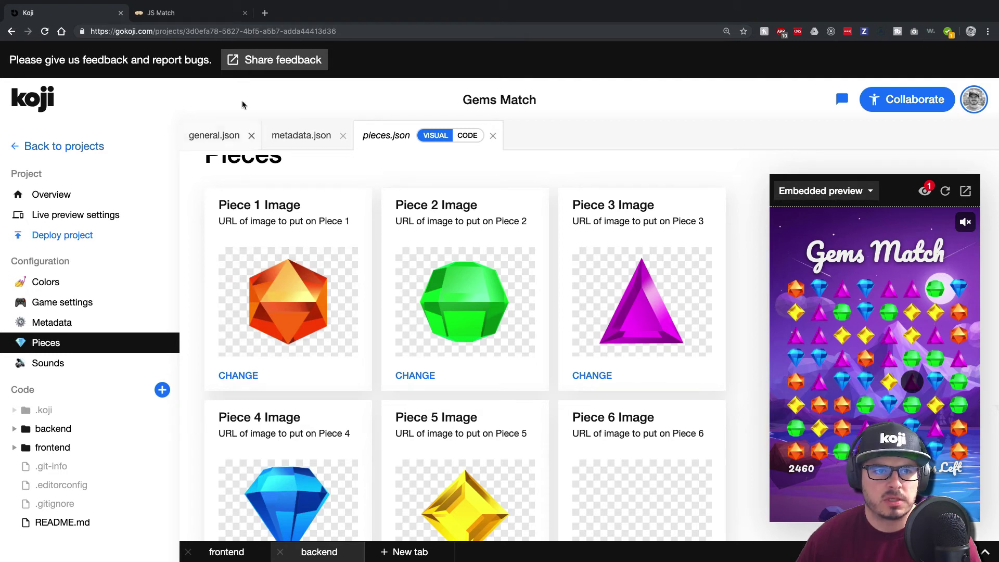
pyautogui.click(175, 14)
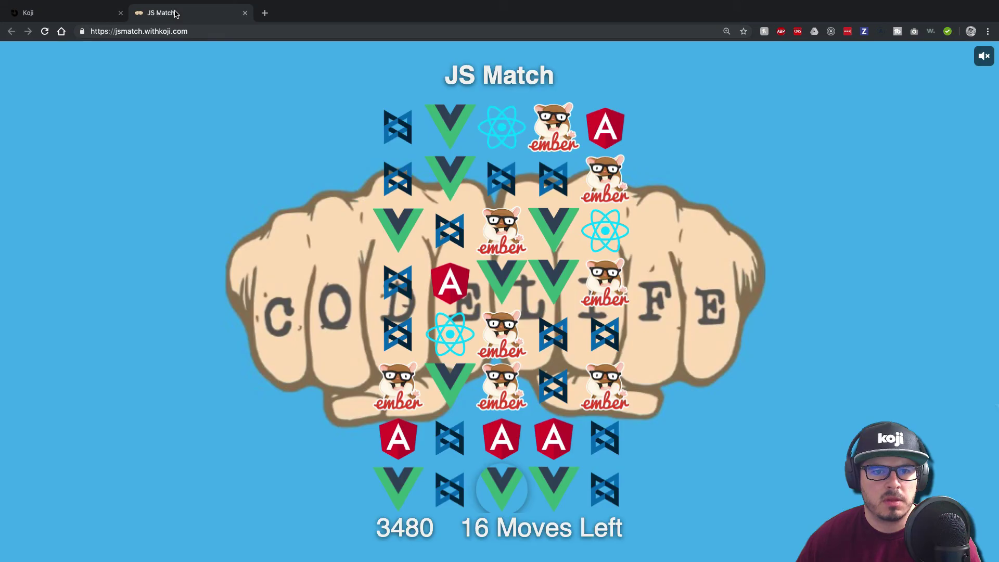
pyautogui.click(89, 13)
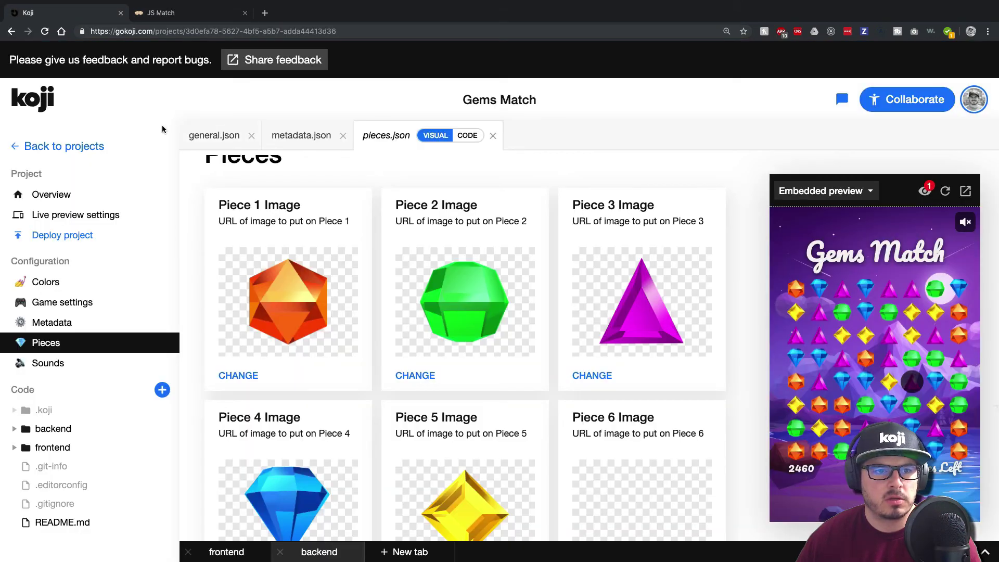
# - Open Test Gem Project from the project list and check its preview sources, keeping the embedded preview
pyautogui.click(67, 150)
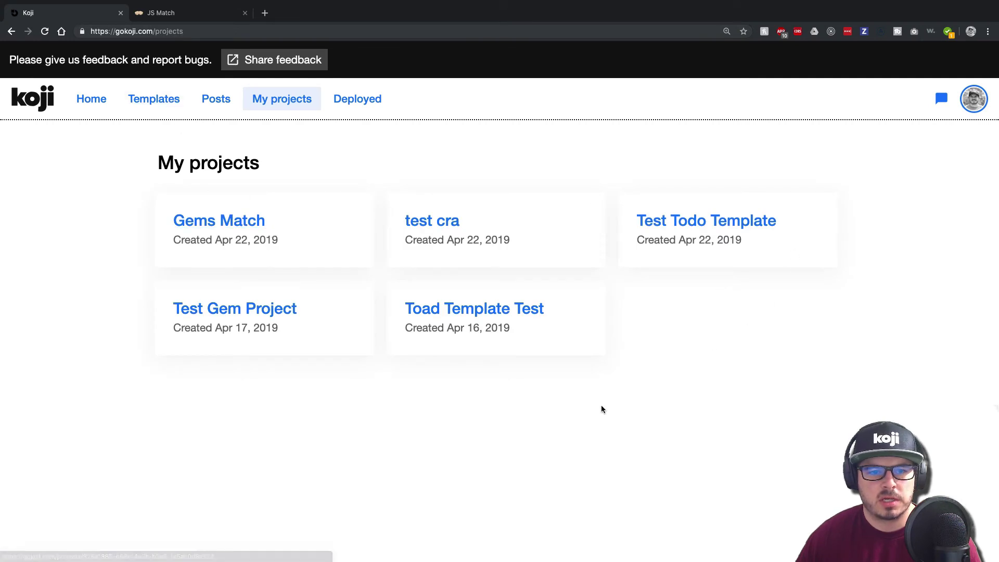
pyautogui.click(281, 312)
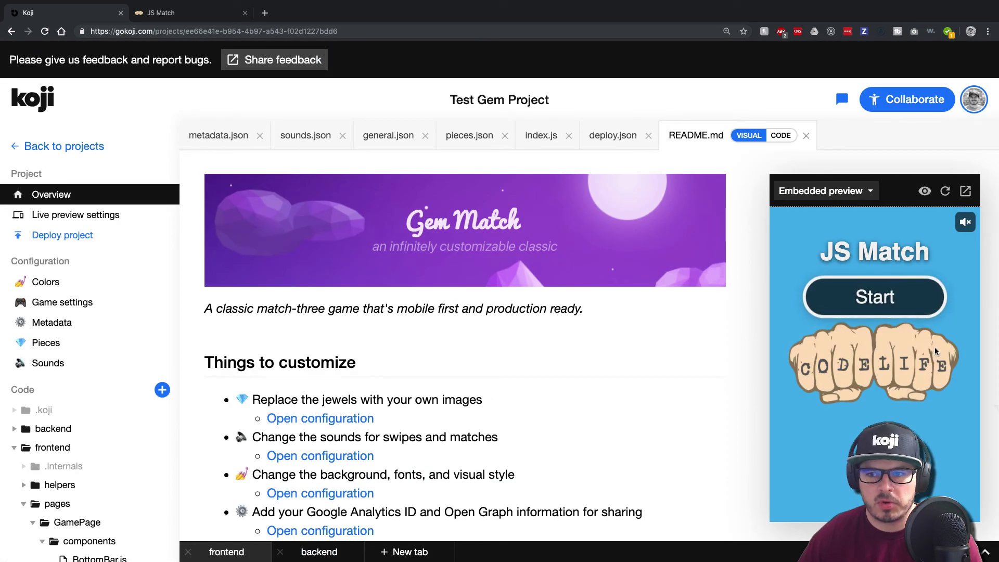
pyautogui.click(863, 193)
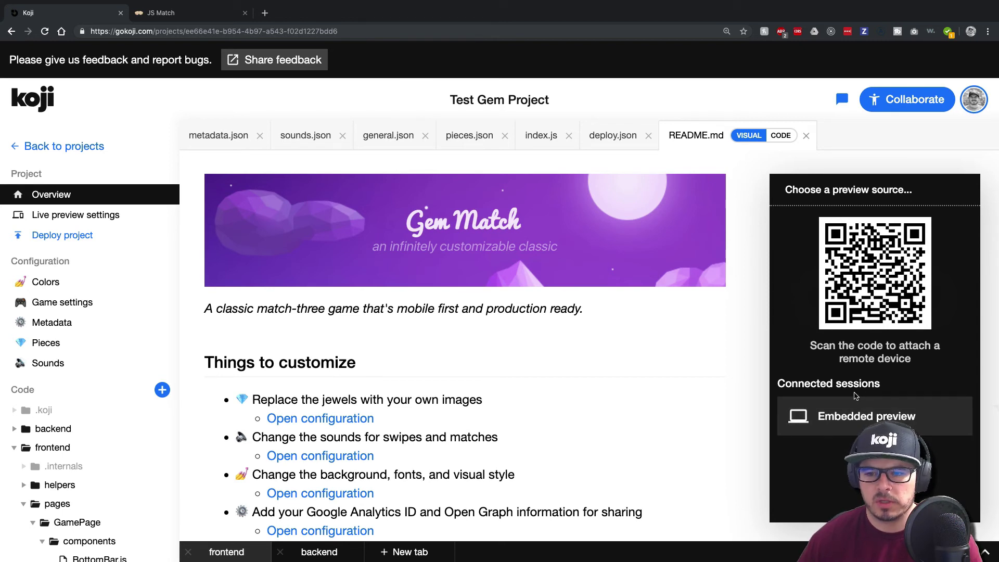
pyautogui.click(856, 415)
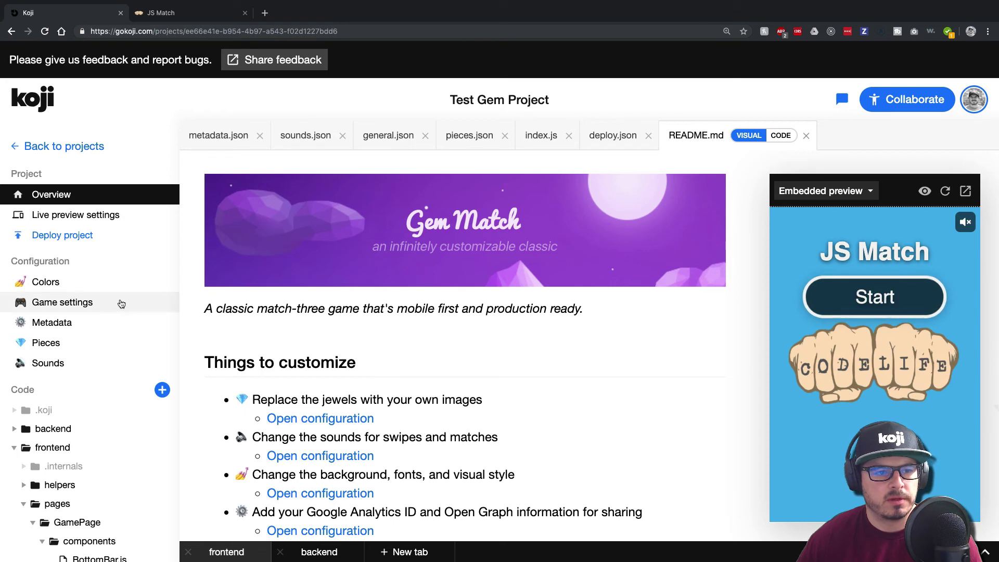
# - Review the custom images assigned to the game pieces in Test Gem Project
pyautogui.click(47, 342)
pyautogui.scroll(-2, 307, 341)
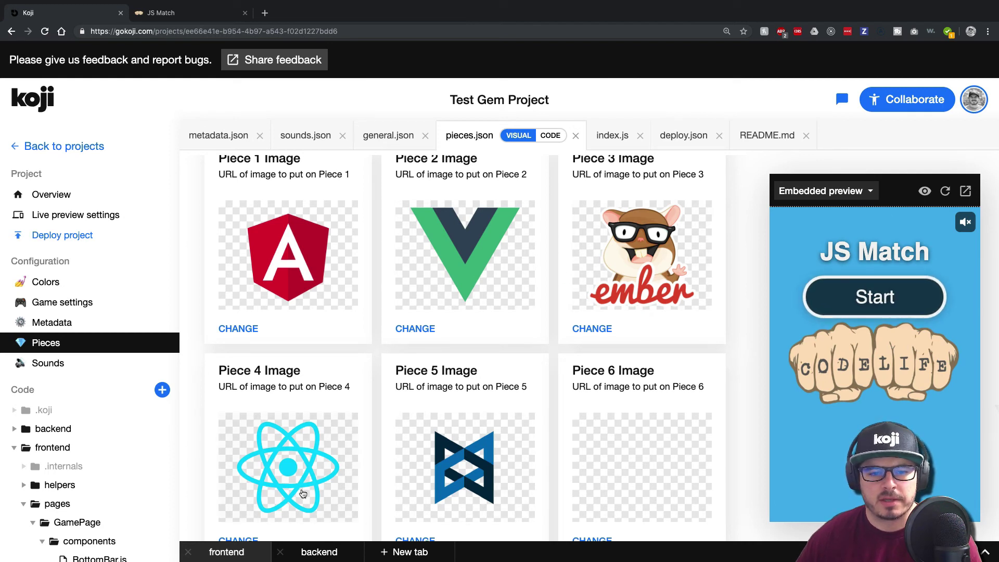
pyautogui.scroll(-1, 434, 479)
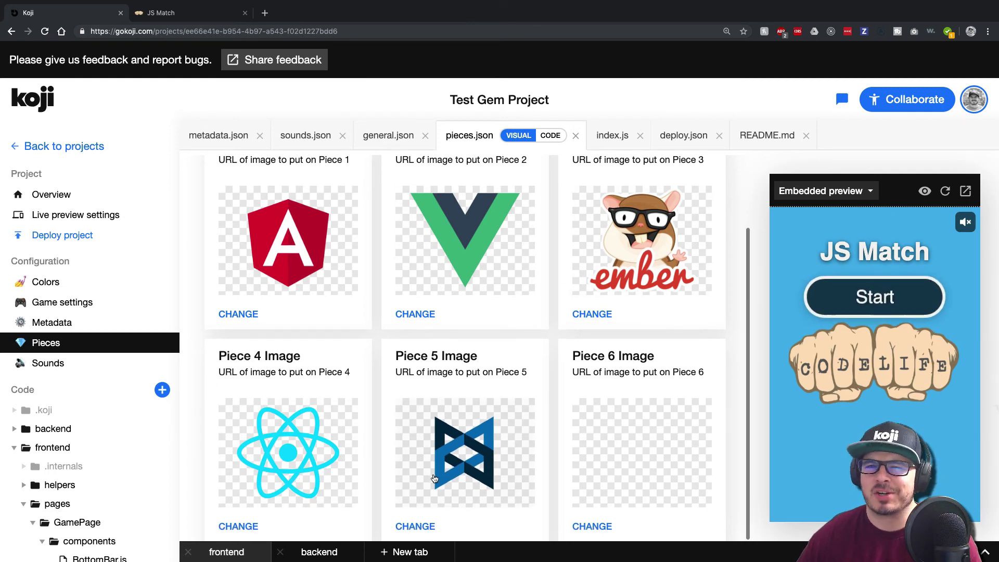
# - Open the sounds configuration and listen to the background music and the match sound
pyautogui.click(48, 364)
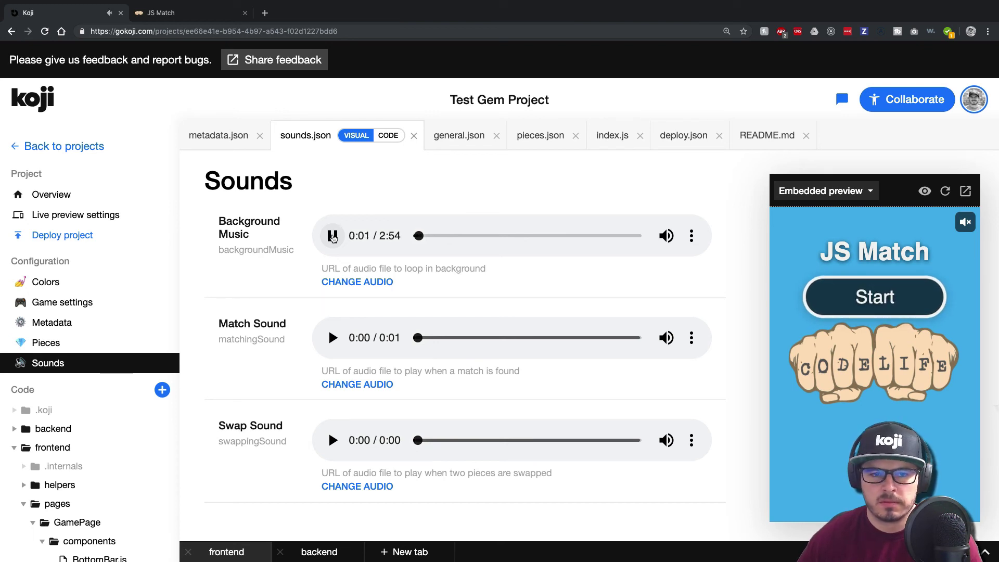
pyautogui.click(332, 236)
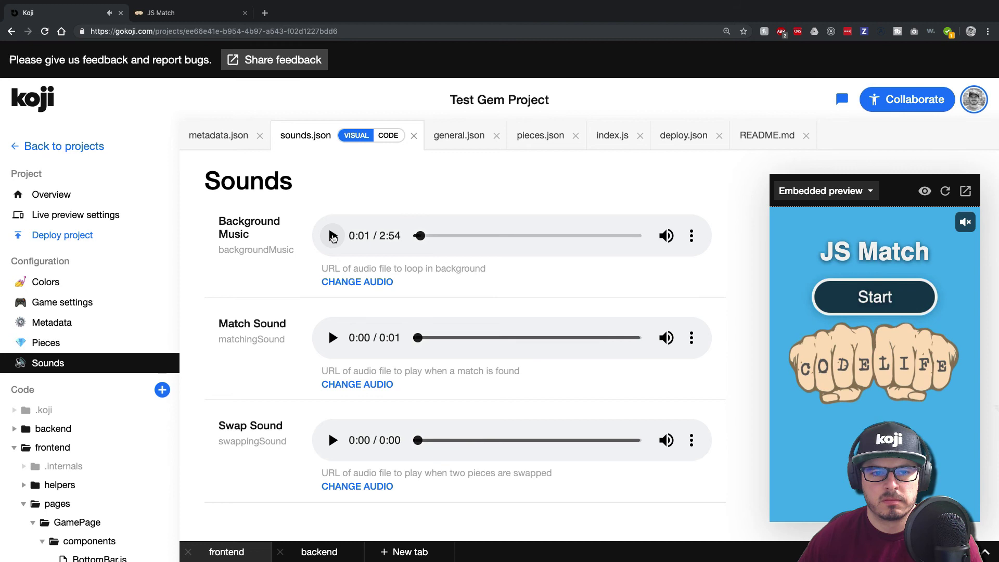
pyautogui.click(332, 338)
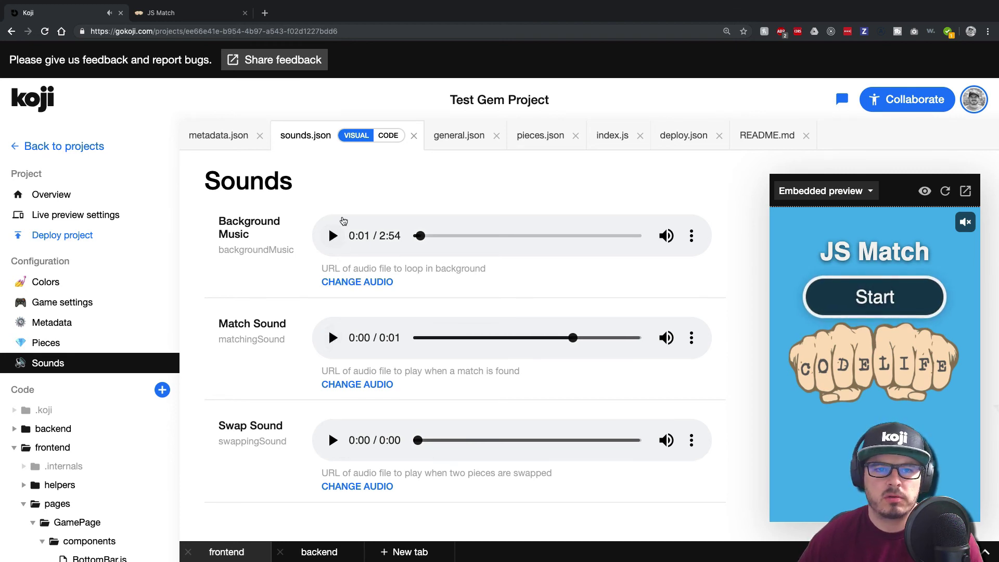
# - Examine the sound URLs and field definitions in the code of sounds.json, and return to the visual editor
pyautogui.click(388, 135)
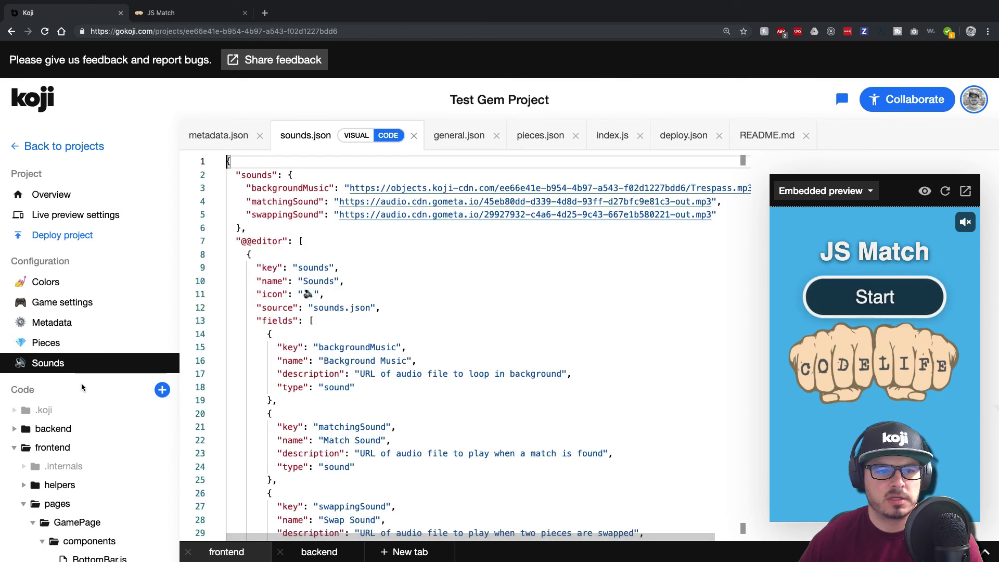
pyautogui.scroll(-3, 307, 357)
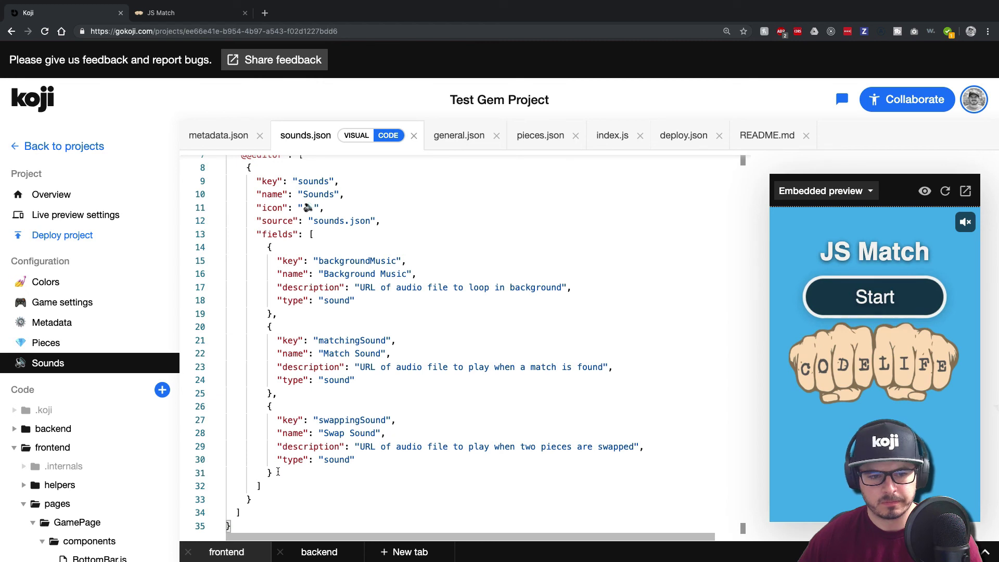
pyautogui.click(356, 135)
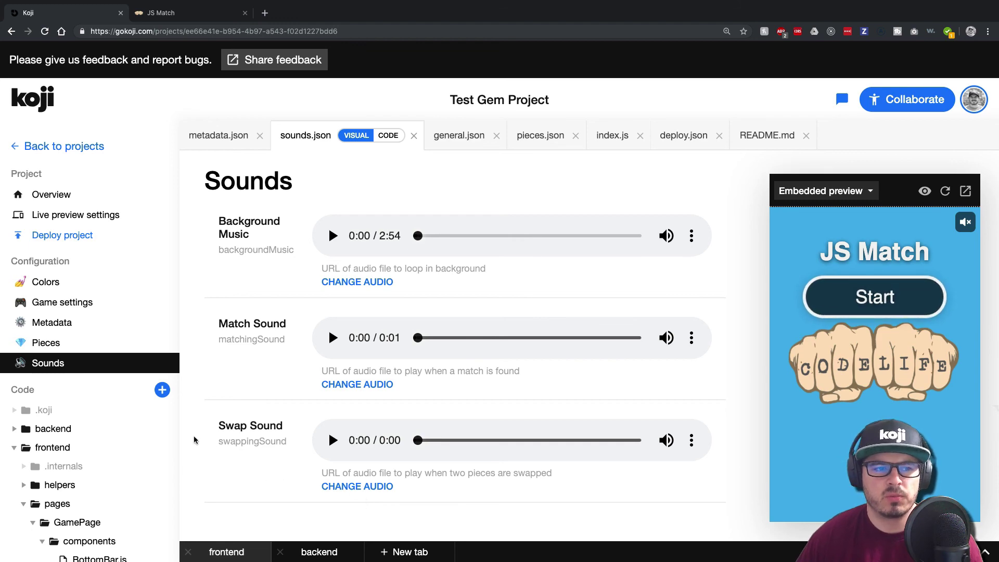
# - Review the text, background and piece colors of Test Gem Project and switch to the deployed JS Match game
pyautogui.click(59, 289)
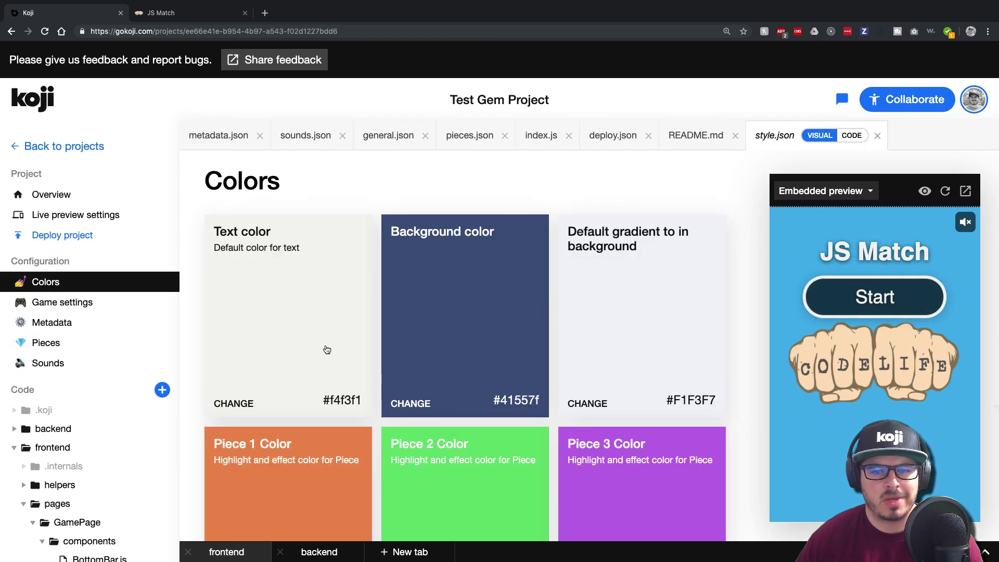
pyautogui.scroll(-3, 326, 350)
pyautogui.scroll(3, 327, 350)
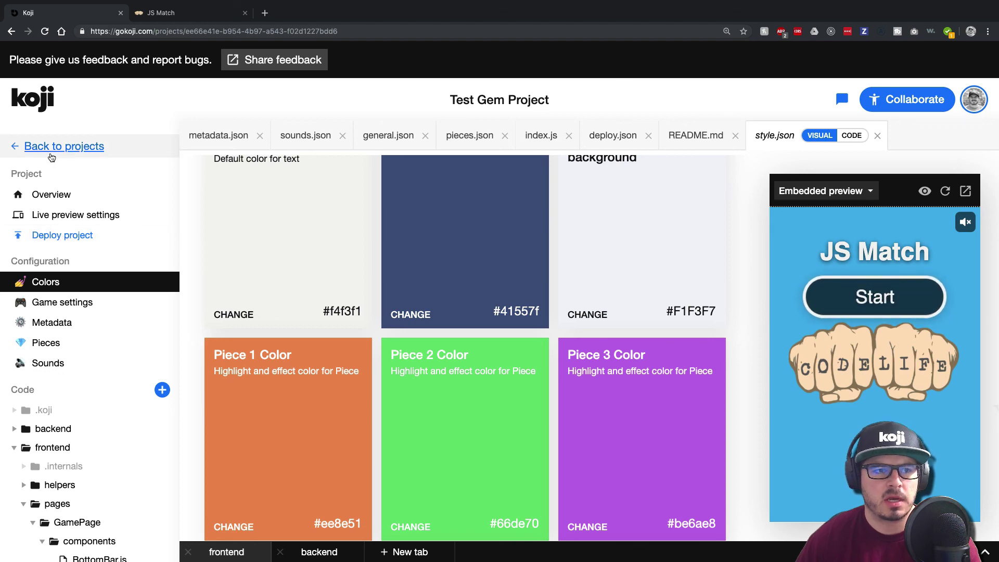
pyautogui.click(157, 14)
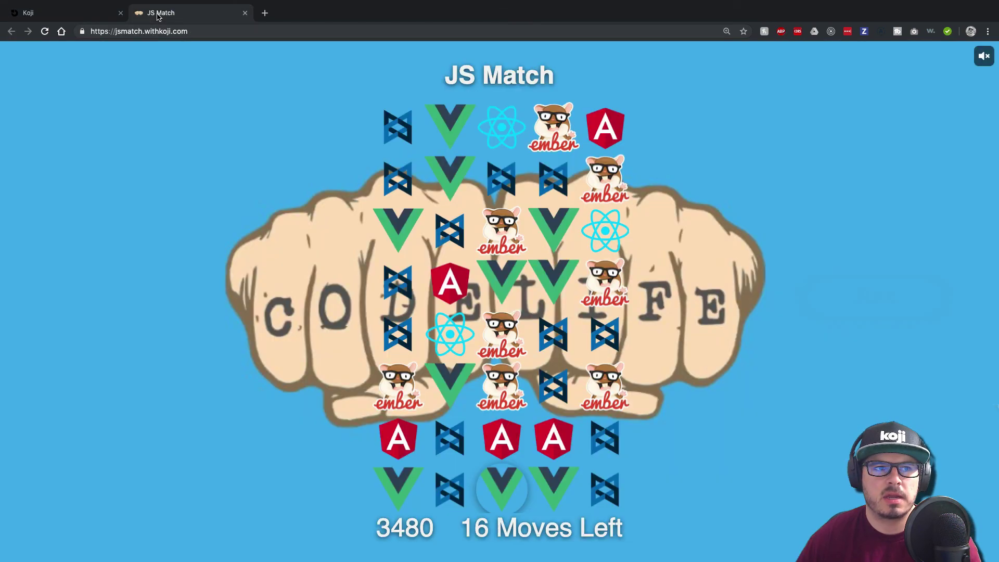